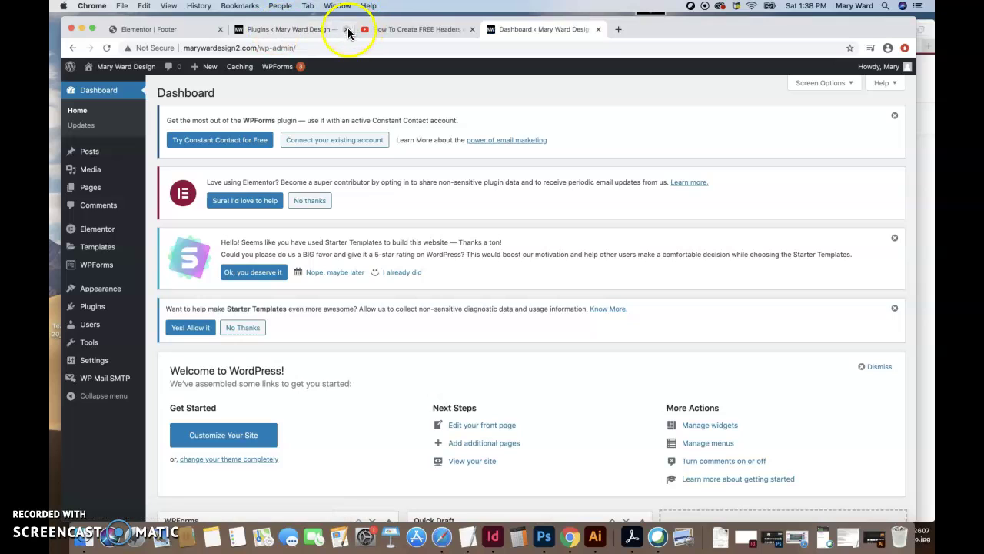
Step: Close the unneeded Elementor and Plugins browser tabs and open the site's list of installed plugins
left_click(346, 29)
left_click(222, 29)
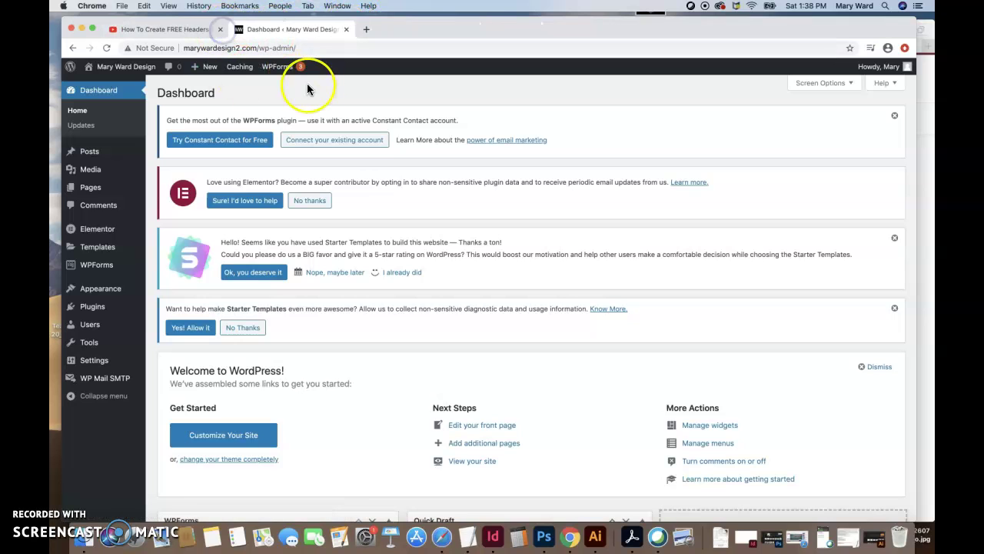
left_click(94, 306)
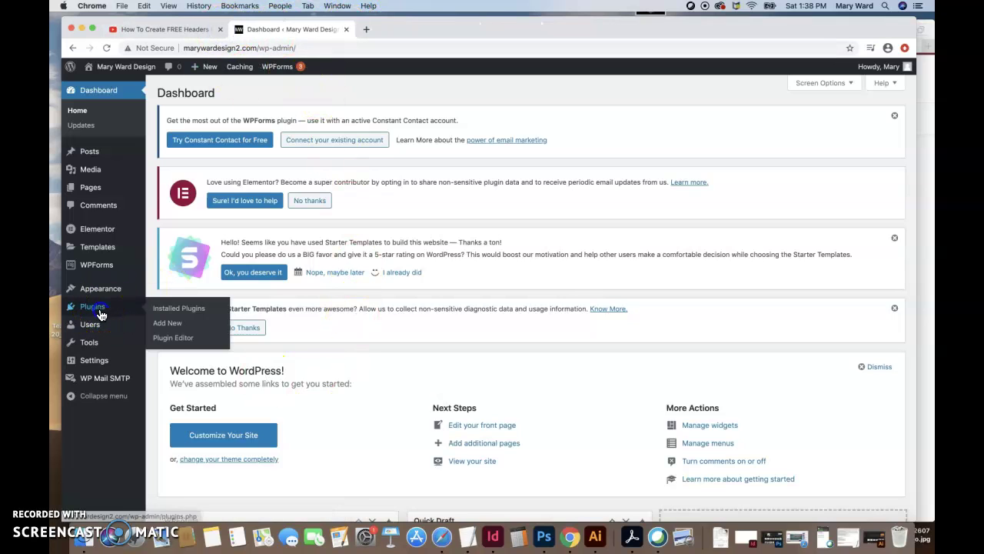
scroll(338, 392, "down", 5)
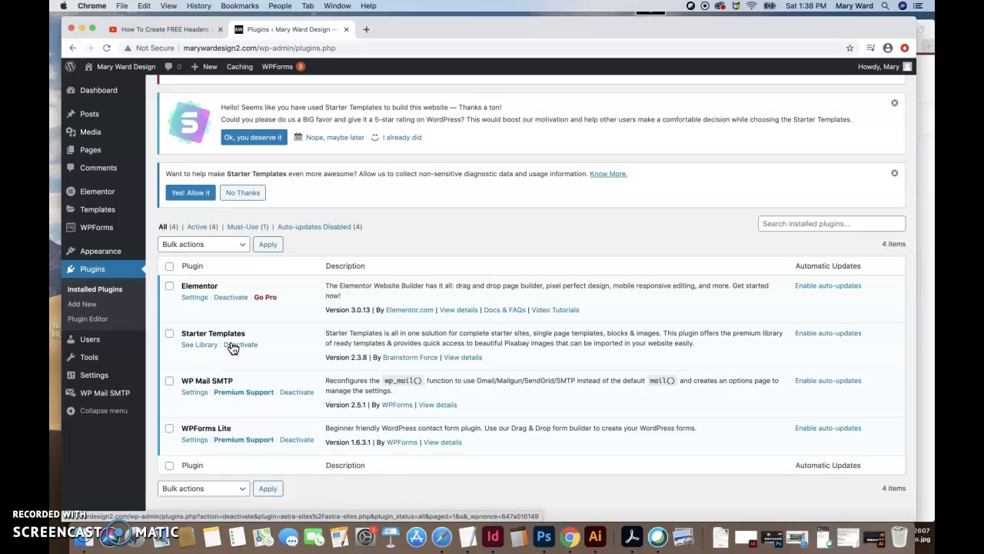
left_click(223, 337)
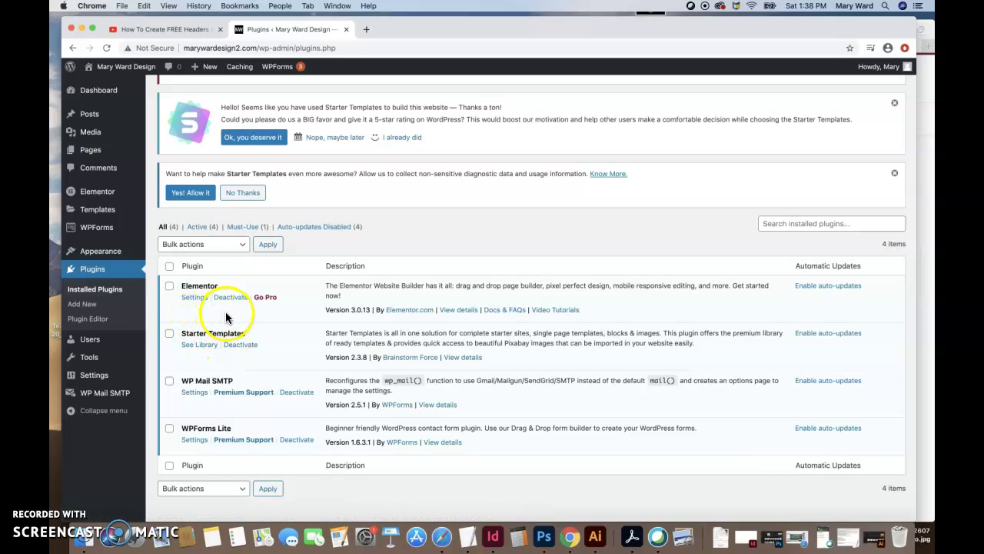
scroll(307, 213, "up", 4)
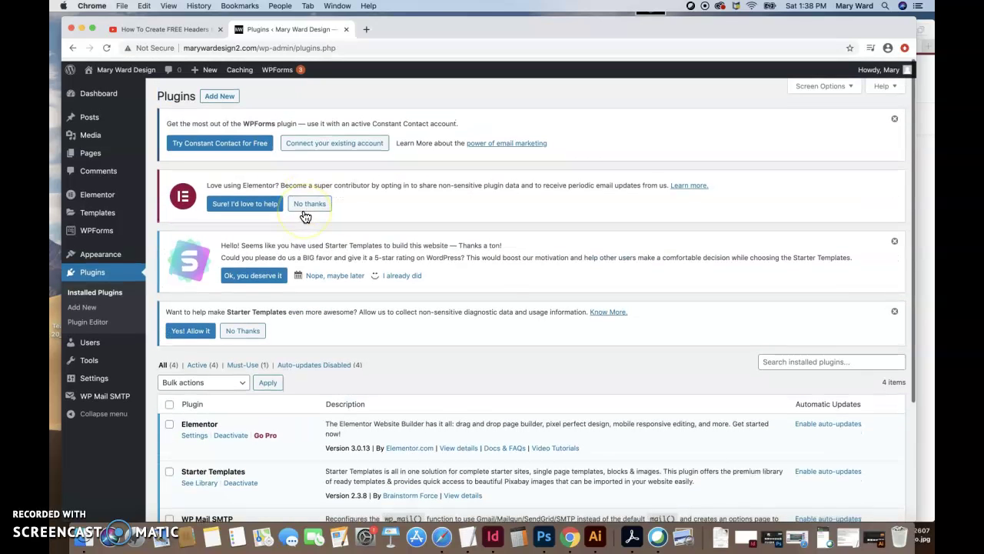
Step: Search the directory of new plugins for "Elementor - Header, Footer & Blocks"
left_click(224, 95)
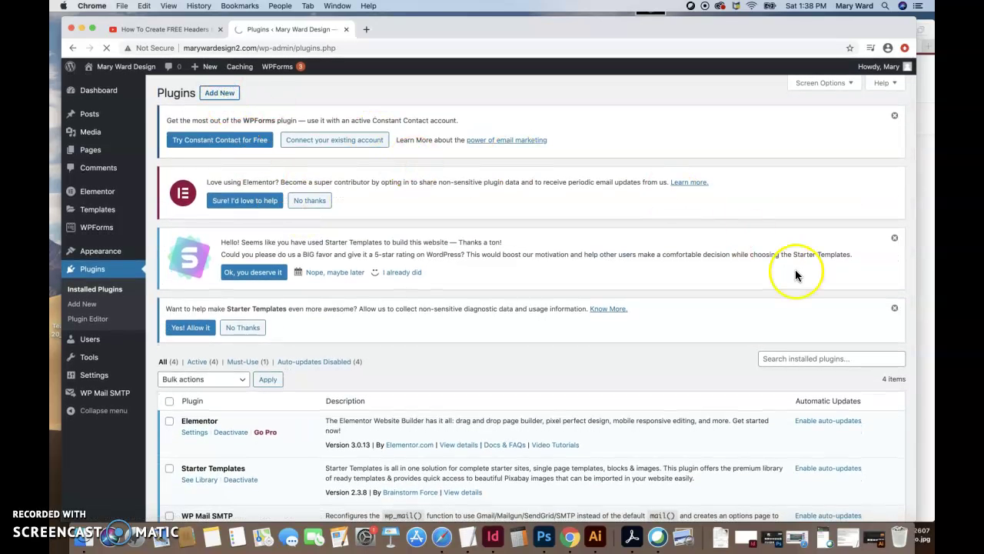
left_click(783, 366)
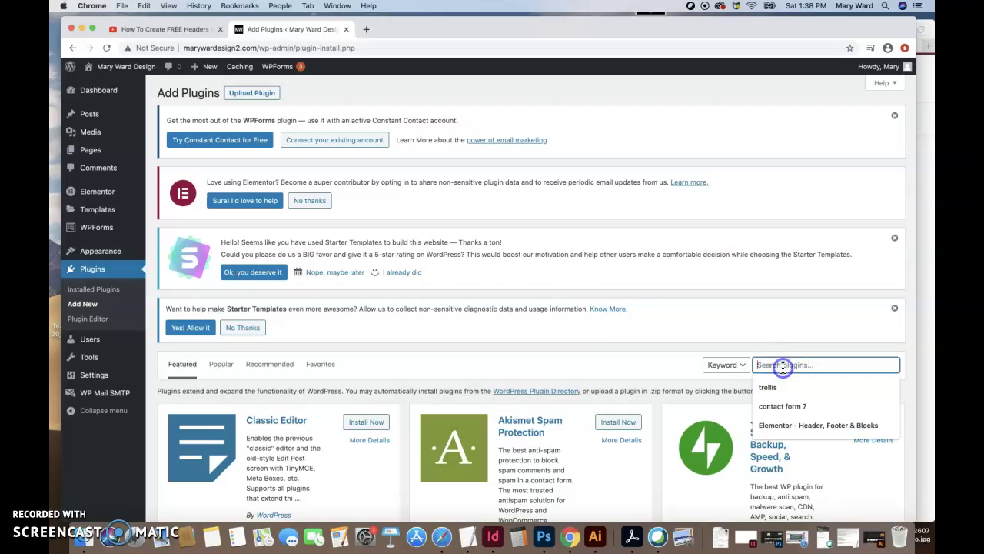
type("ele")
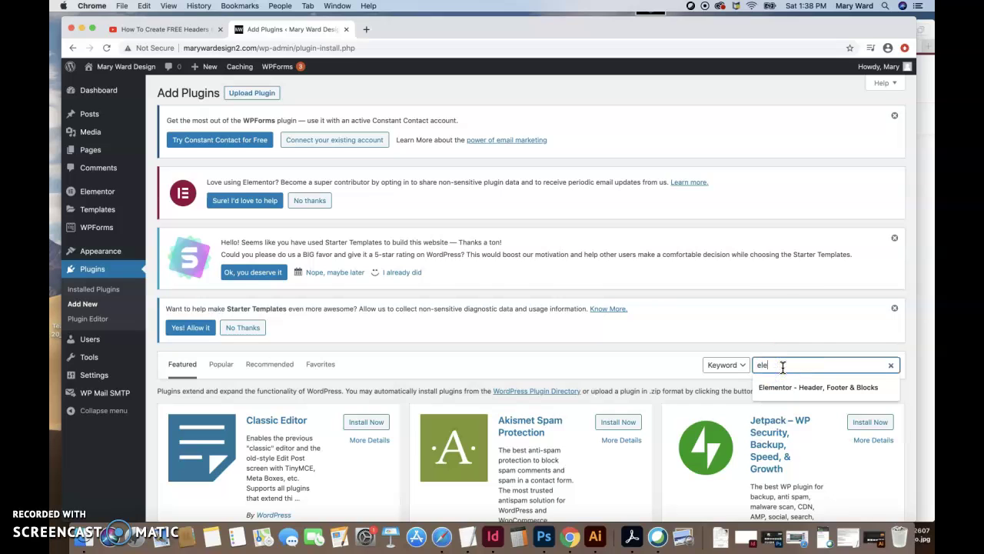
left_click(784, 367)
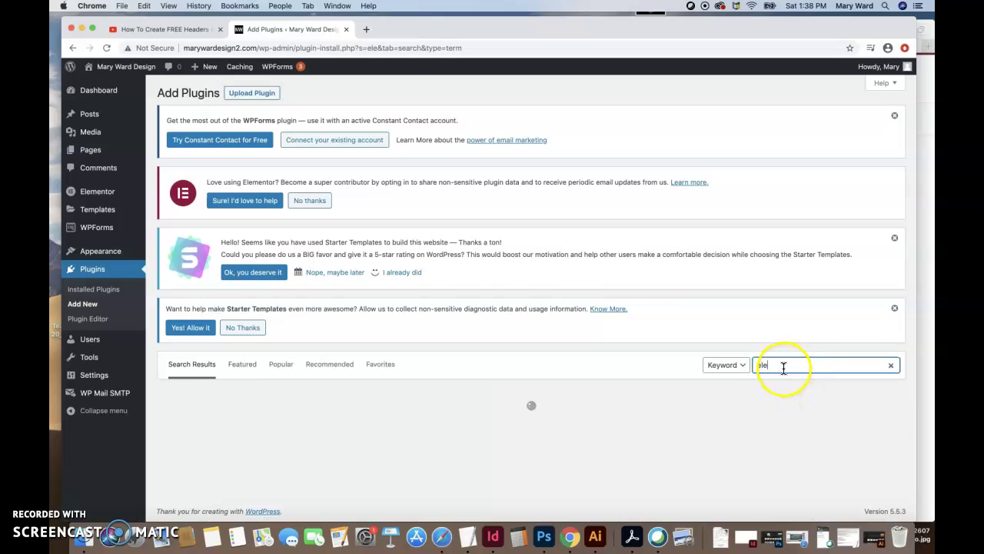
left_click(795, 386)
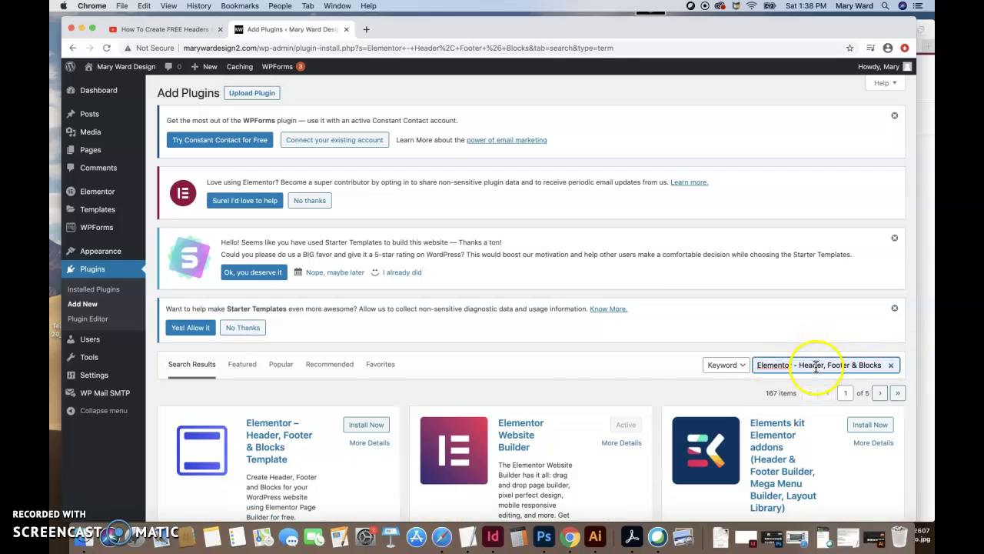
triple_click(775, 371)
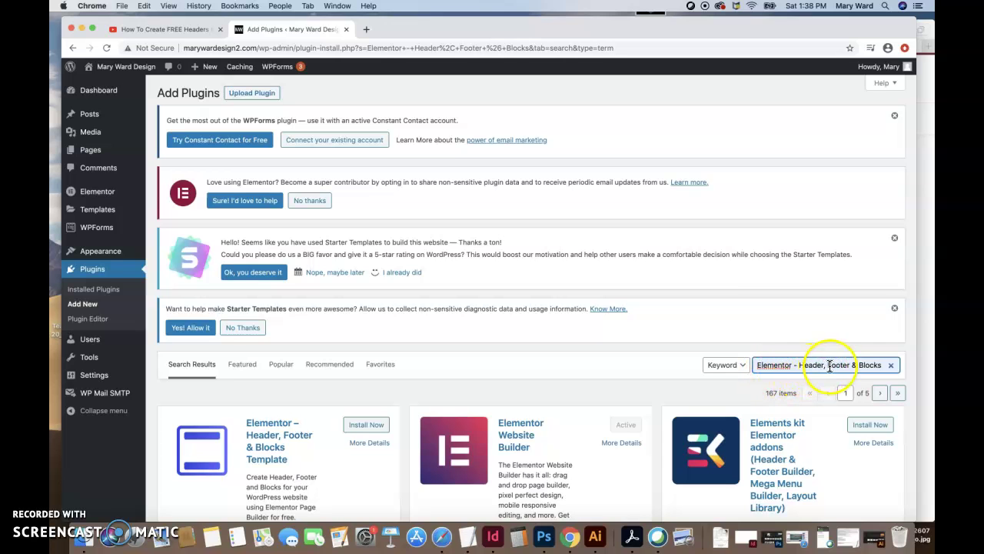
Step: Install and activate the Elementor – Header, Footer & Blocks Template plugin, and locate it in the installed plugins list
scroll(429, 388, "down", 4)
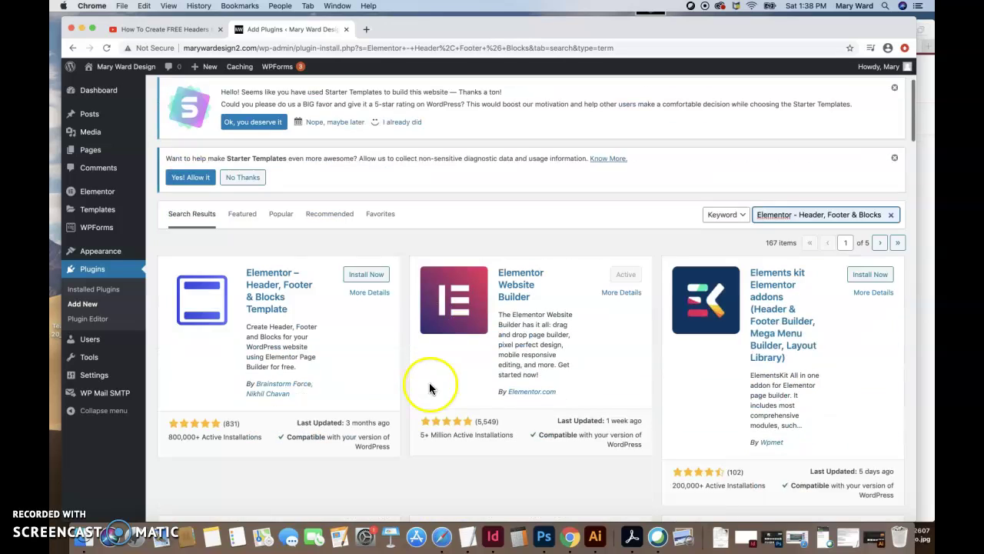
left_click(362, 258)
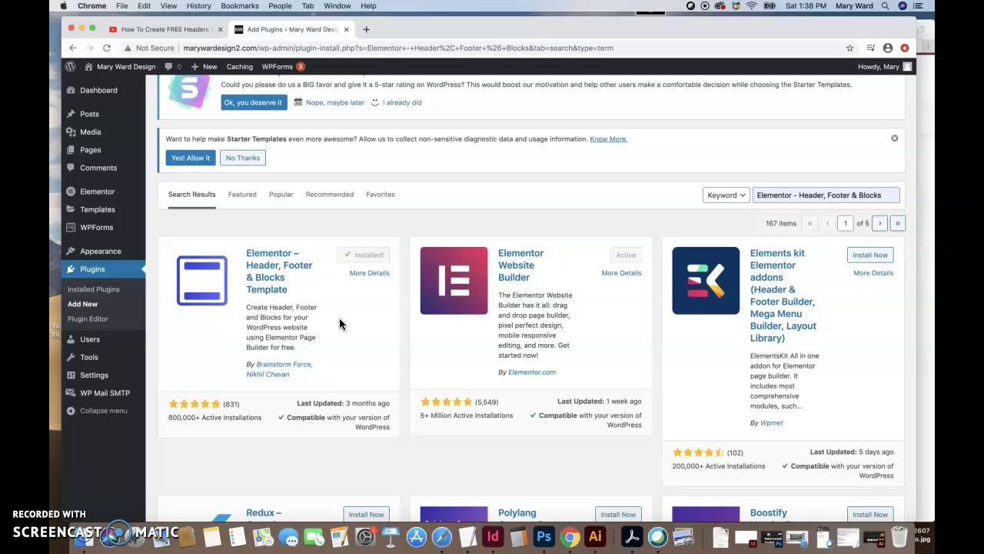
left_click(369, 254)
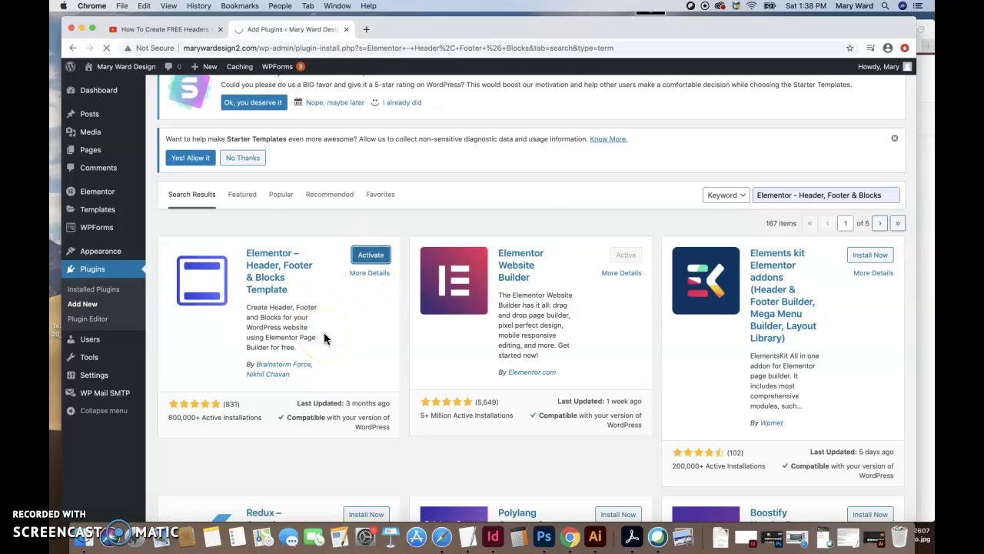
scroll(336, 367, "down", 5)
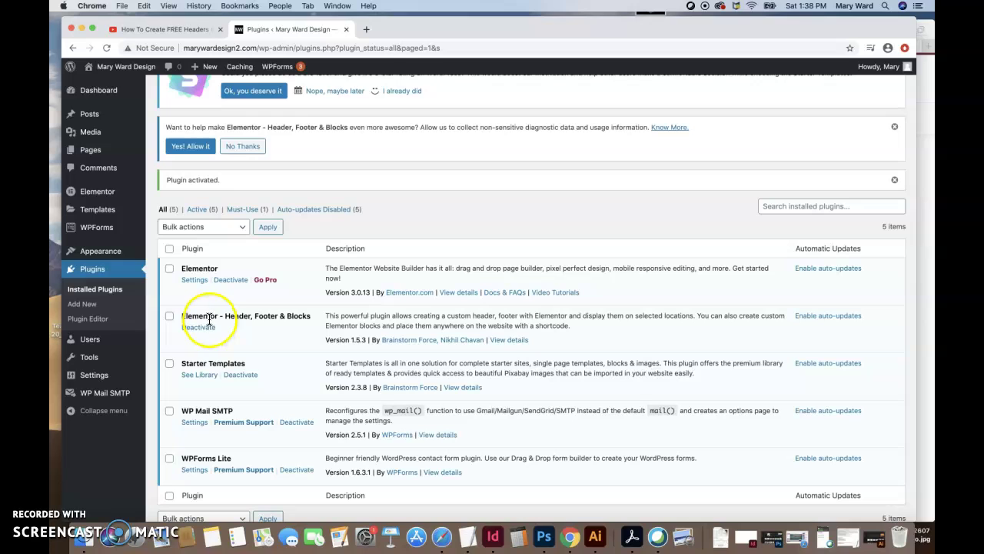
left_click_drag(185, 315, 289, 316)
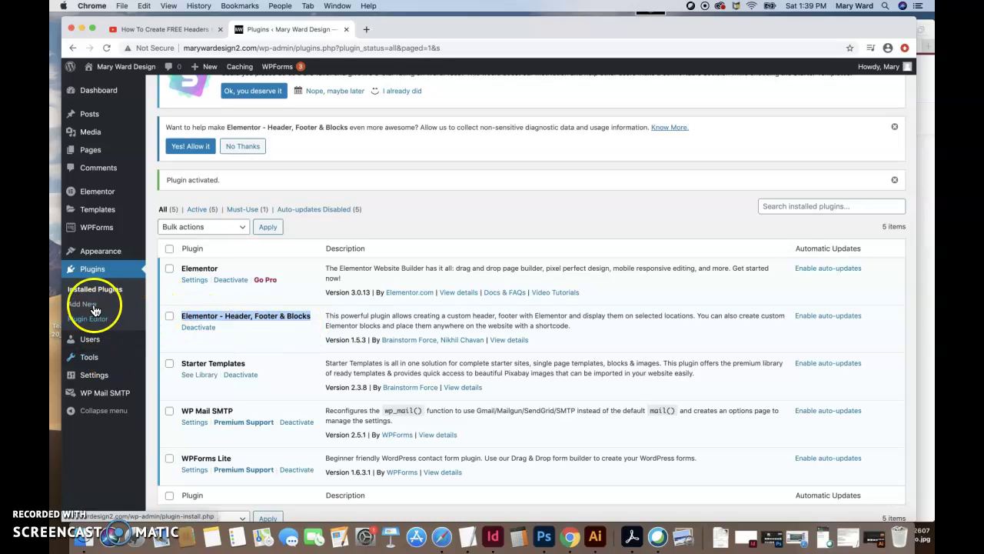
Step: Create a new Header Footer & Blocks template titled "Footer" with Footer as its template type
mouse_move(106, 251)
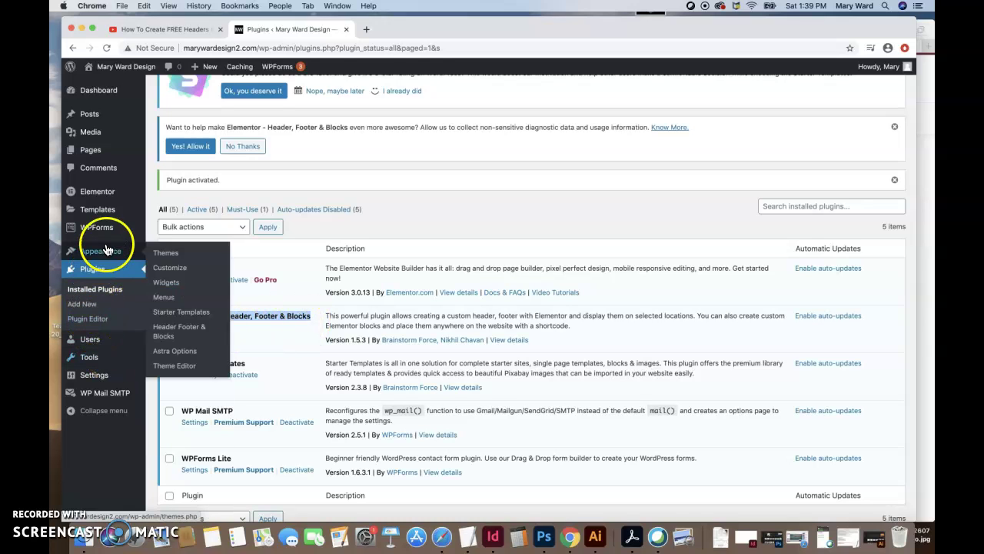
left_click(177, 333)
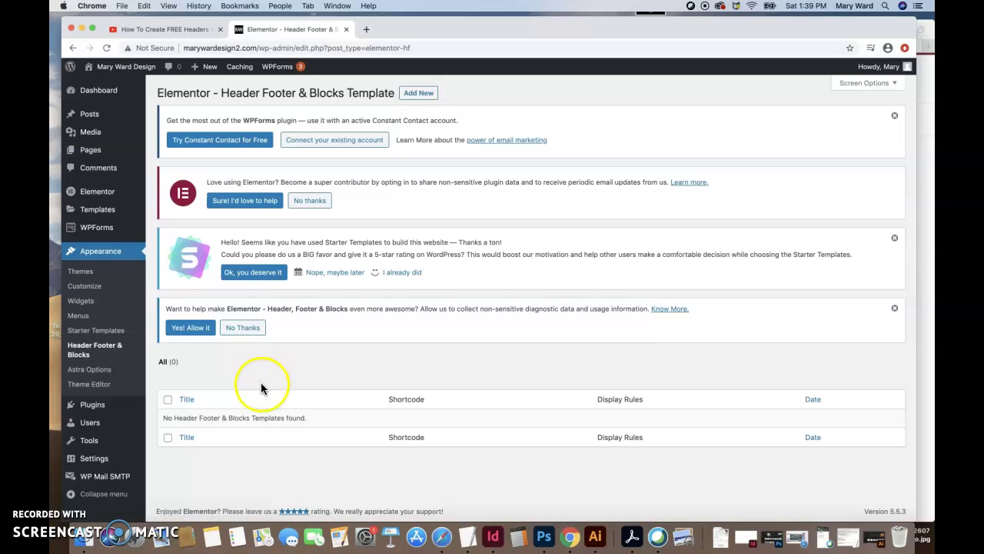
left_click(421, 96)
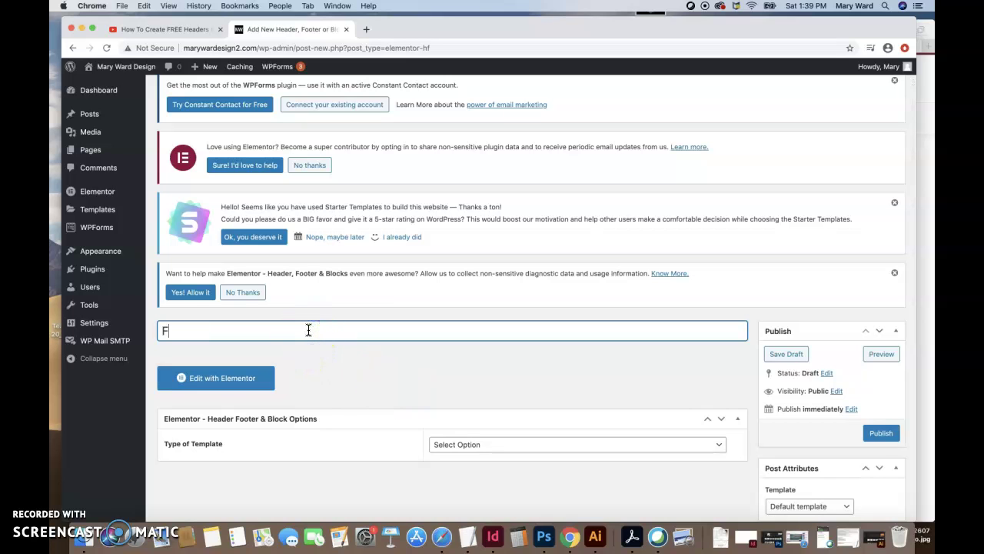
scroll(387, 390, "down", 3)
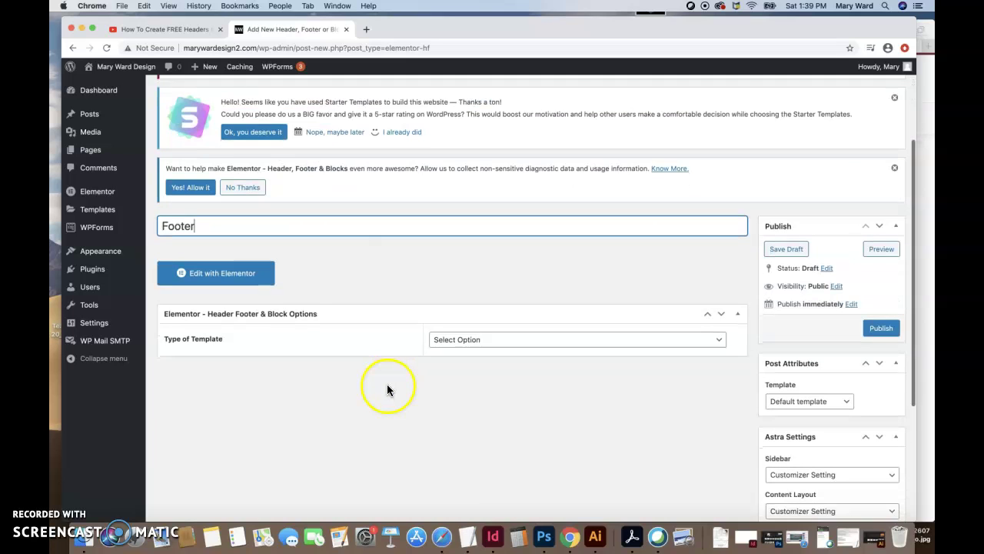
left_click(454, 342)
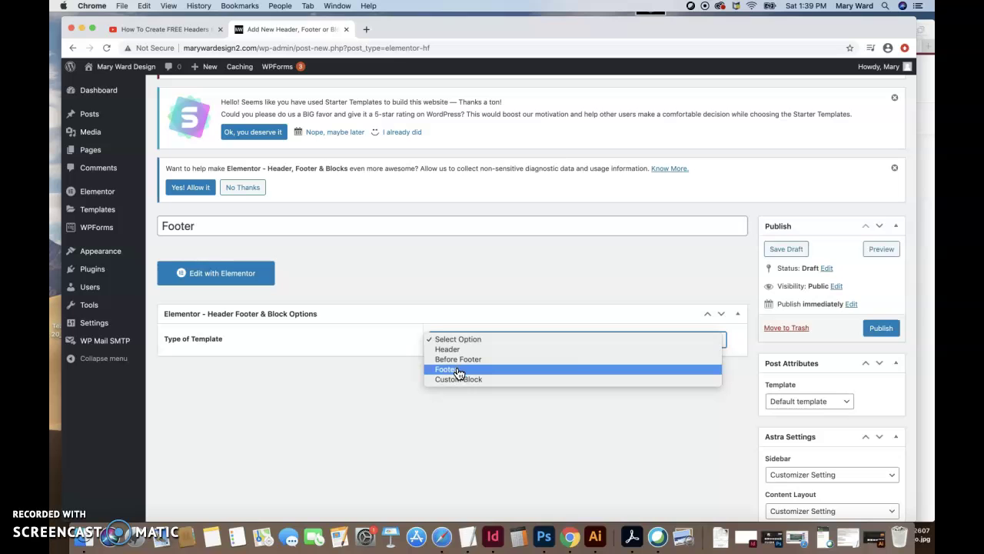
left_click(458, 371)
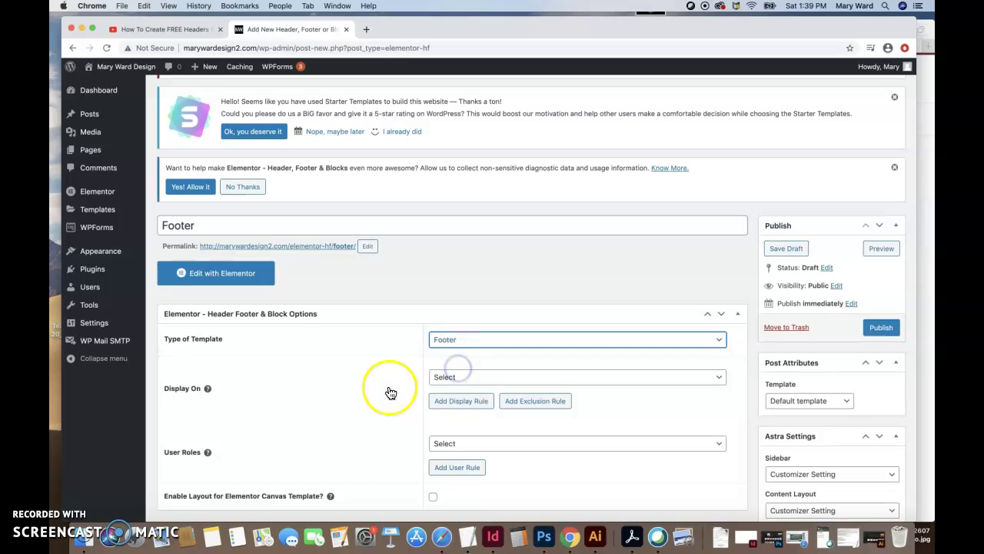
Step: Set the footer template's display rule to Entire Website
scroll(387, 390, "down", 3)
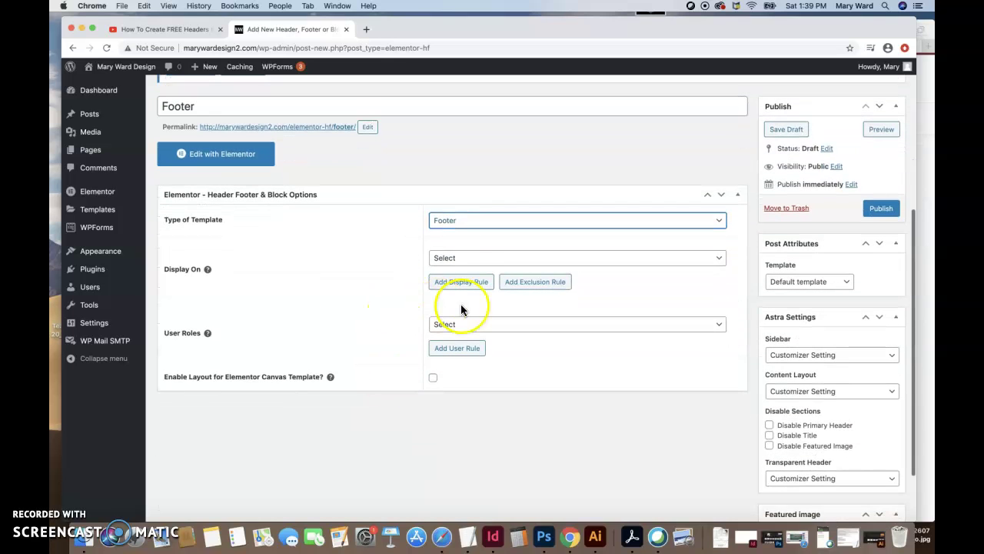
left_click(466, 260)
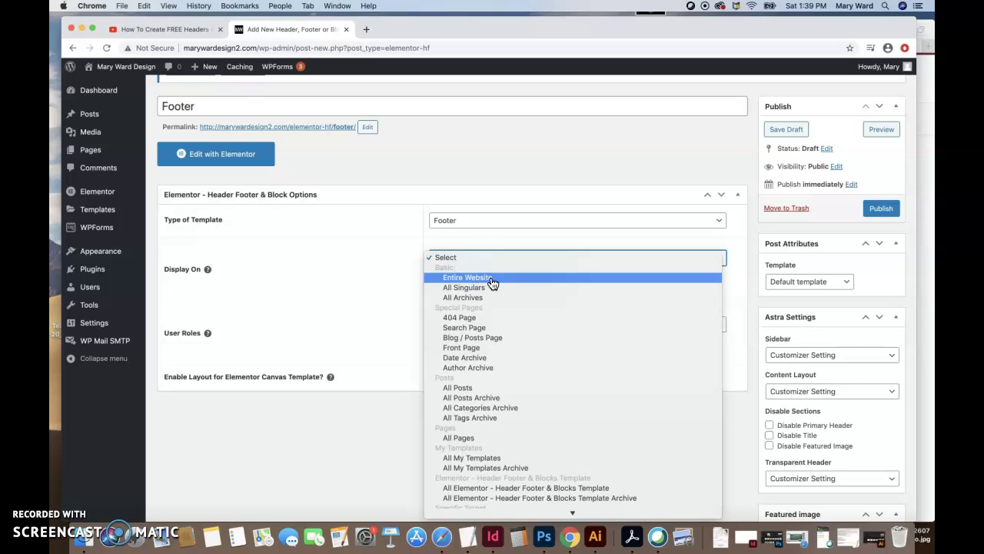
left_click(492, 284)
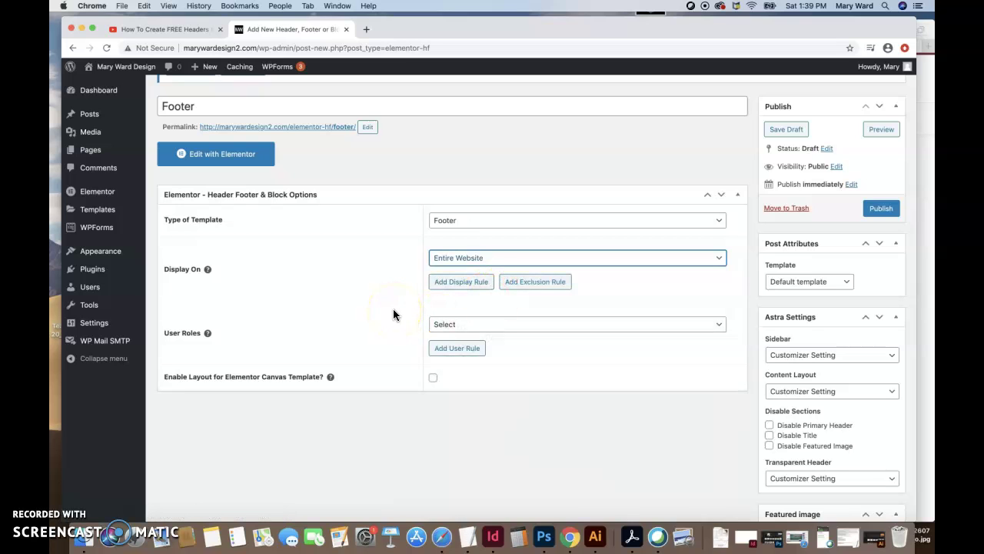
left_click(458, 260)
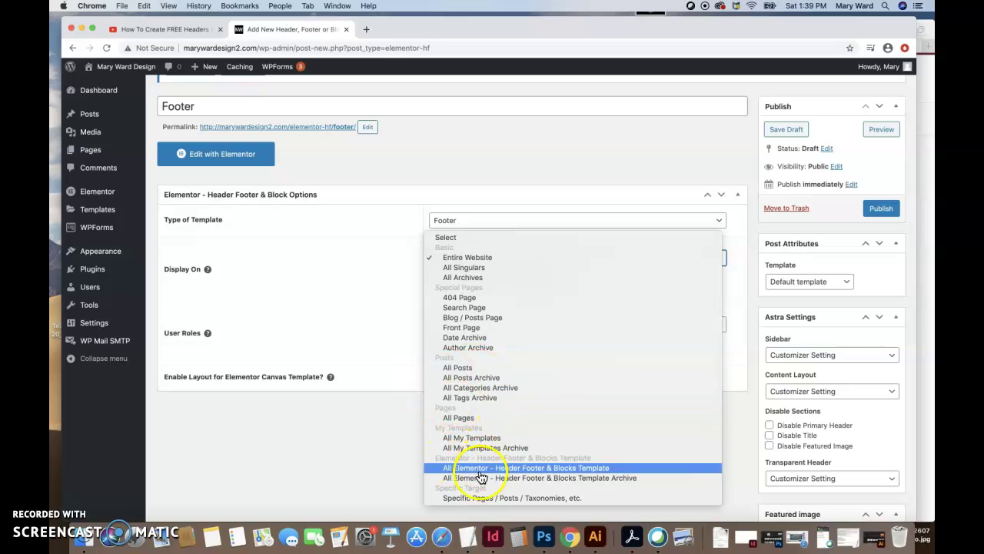
left_click(464, 259)
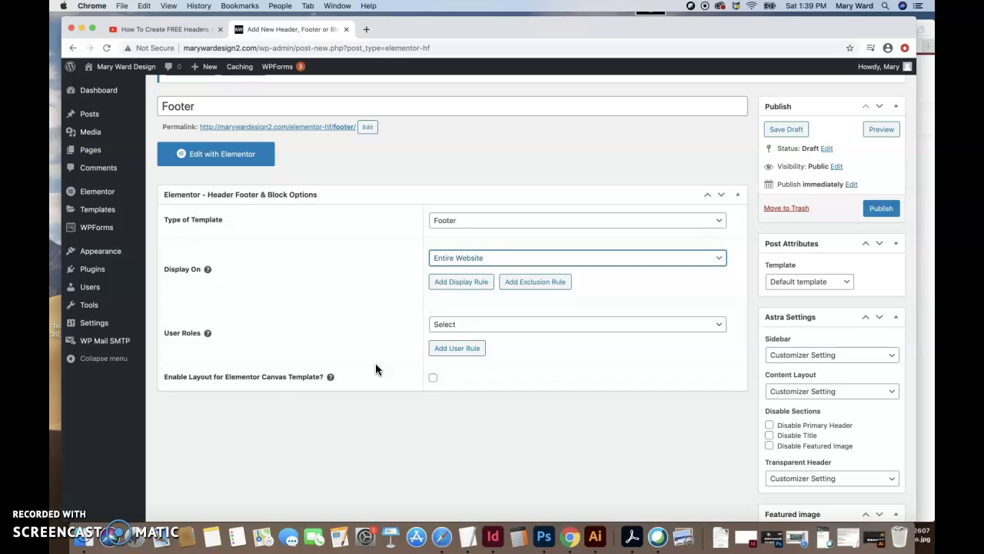
scroll(375, 369, "down", 1)
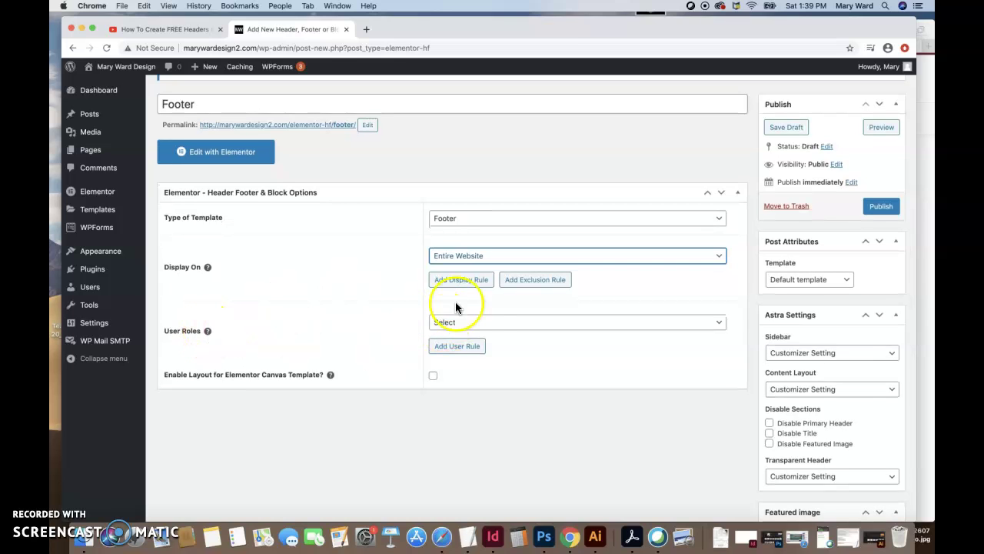
left_click(467, 323)
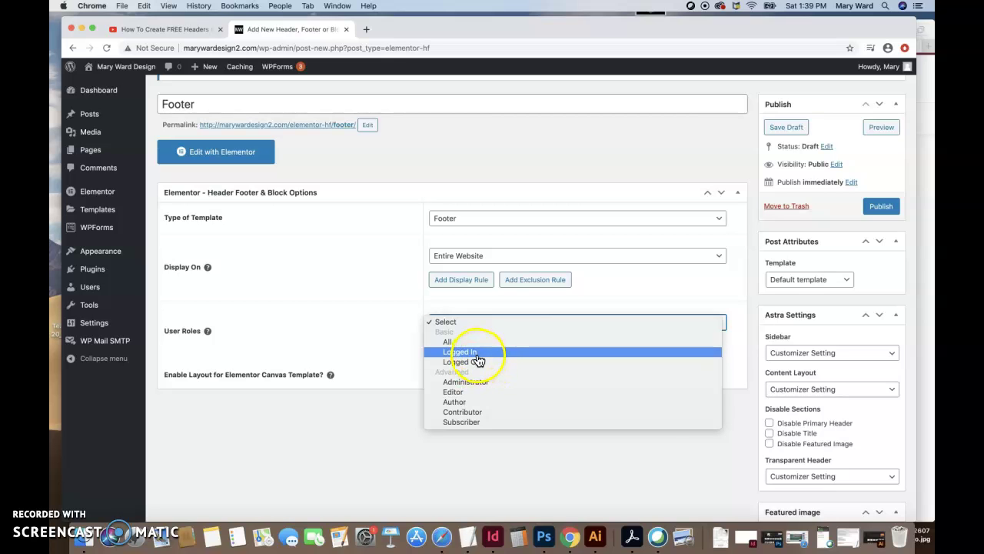
left_click(371, 337)
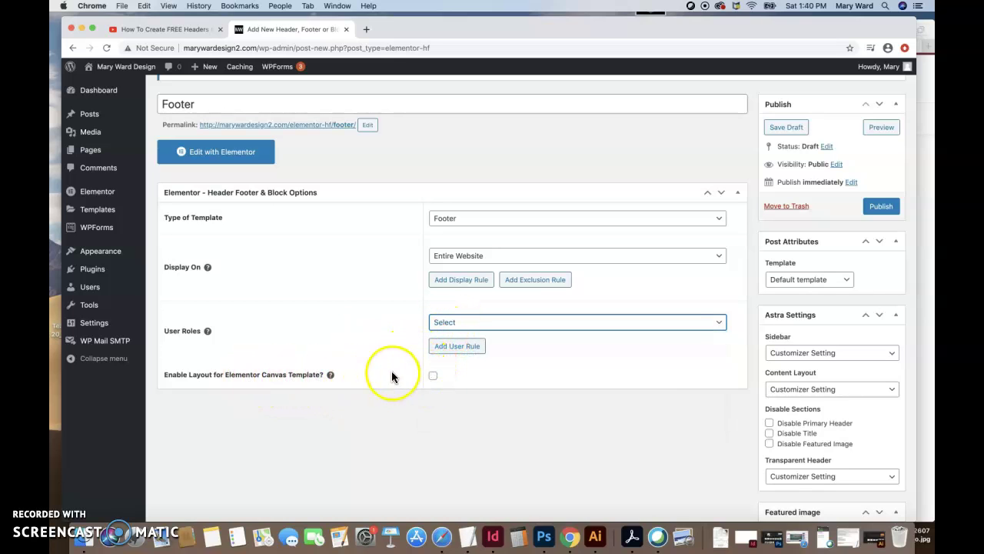
Step: Publish the Footer template
left_click(880, 246)
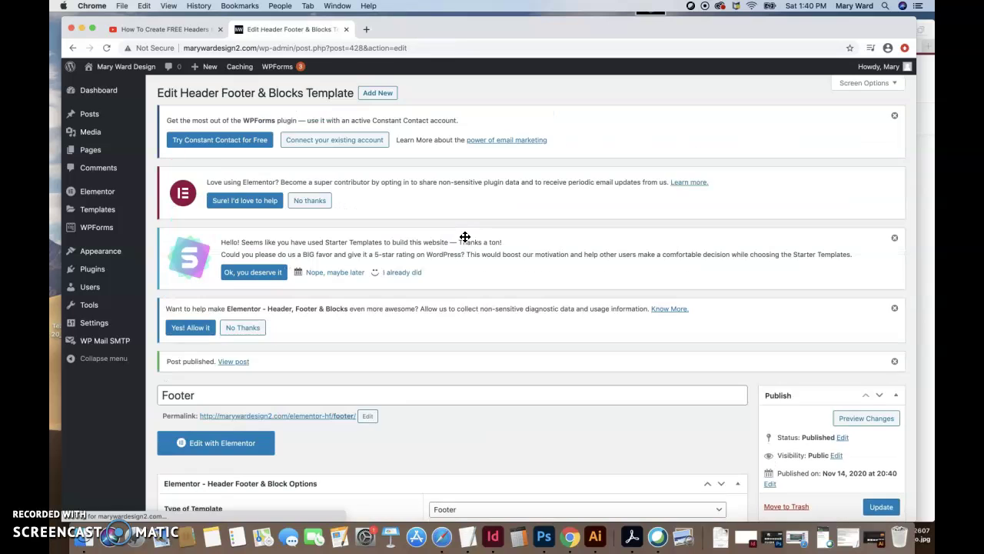
left_click(428, 395)
scroll(429, 396, "down", 2)
scroll(429, 396, "down", 5)
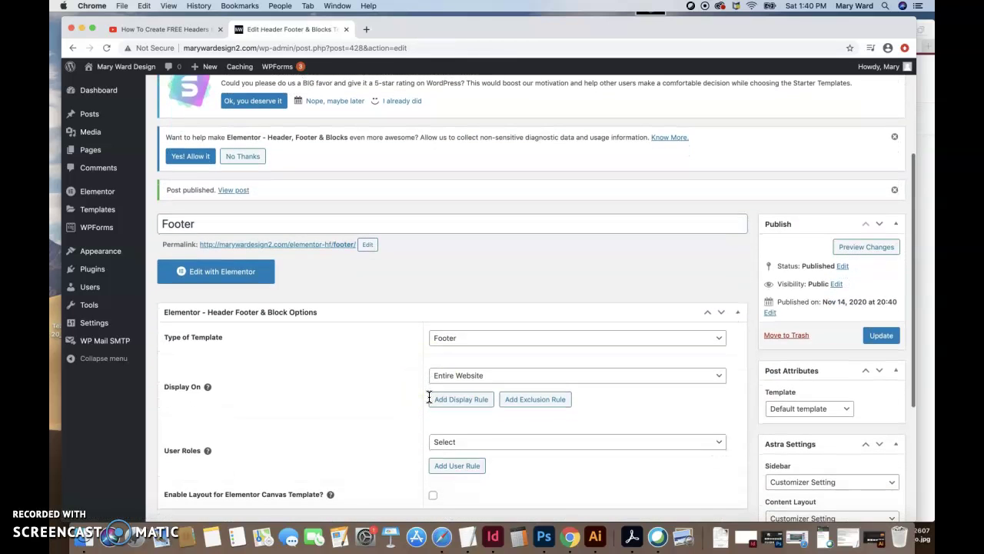
Step: Open the live website's home page in a new tab, examine its footer area, and return to the footer template editor
left_click(366, 30)
type("mary")
key("Return")
scroll(435, 296, "down", 10)
scroll(435, 296, "down", 10)
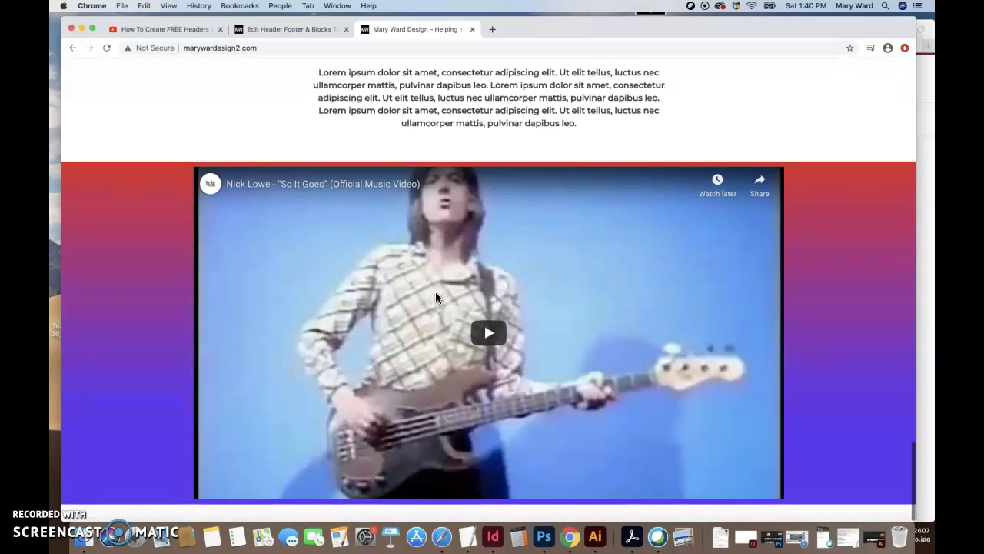
left_click(515, 500)
scroll(461, 307, "up", 1)
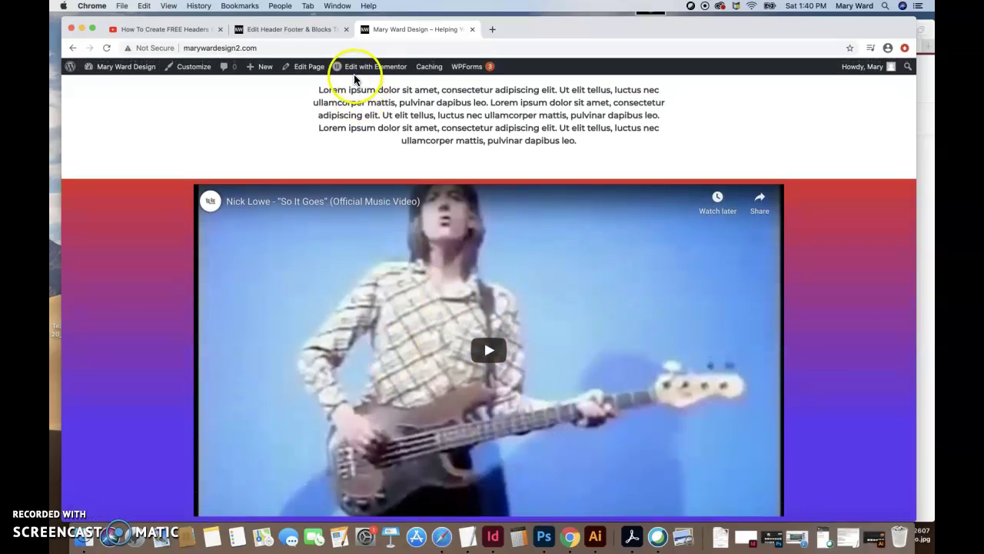
left_click(303, 34)
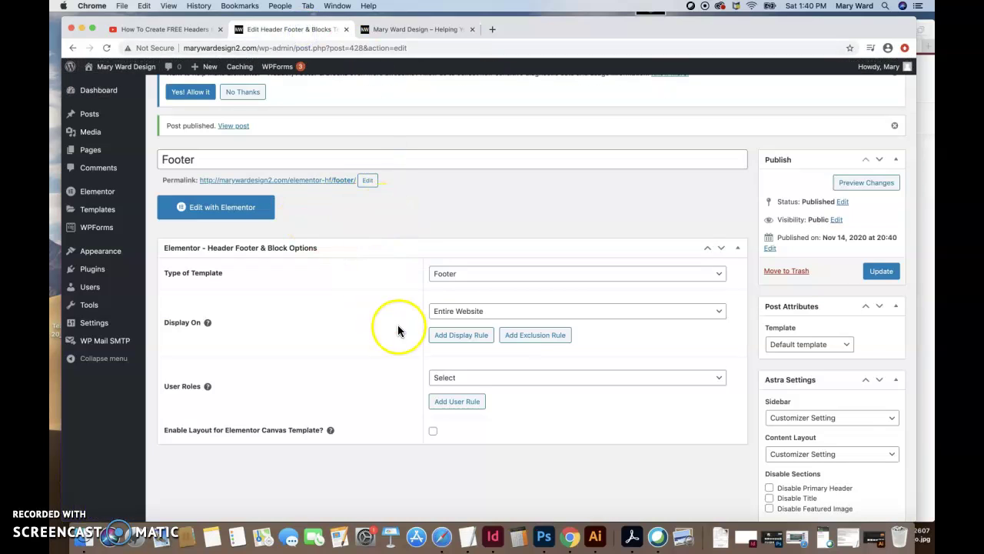
Step: Open the Footer template in Elementor and add a section with two equal columns
left_click(258, 208)
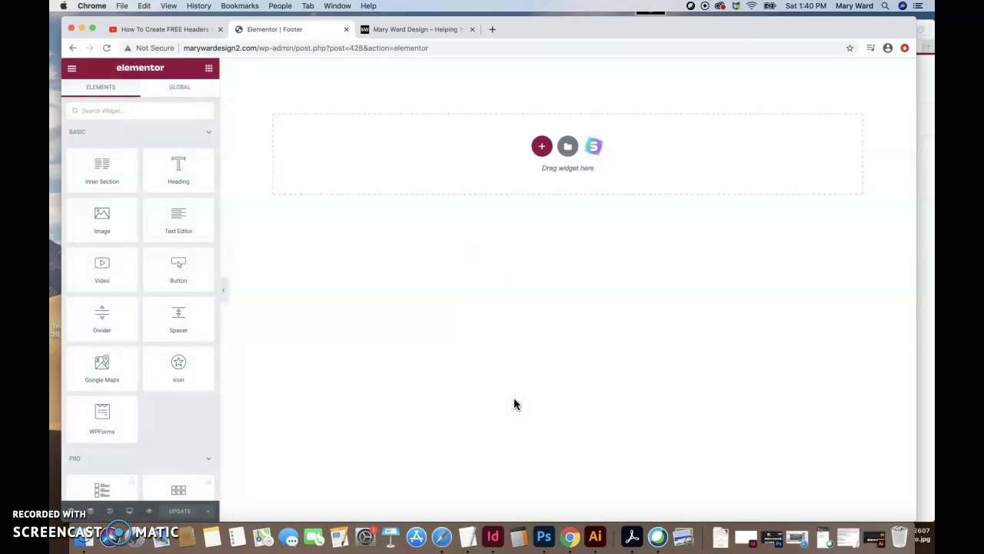
left_click(544, 152)
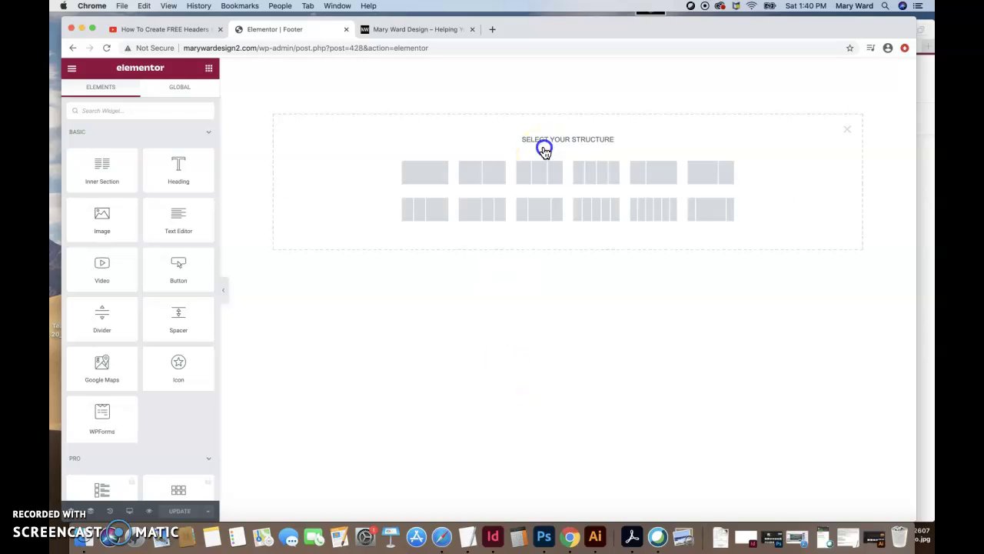
left_click(494, 180)
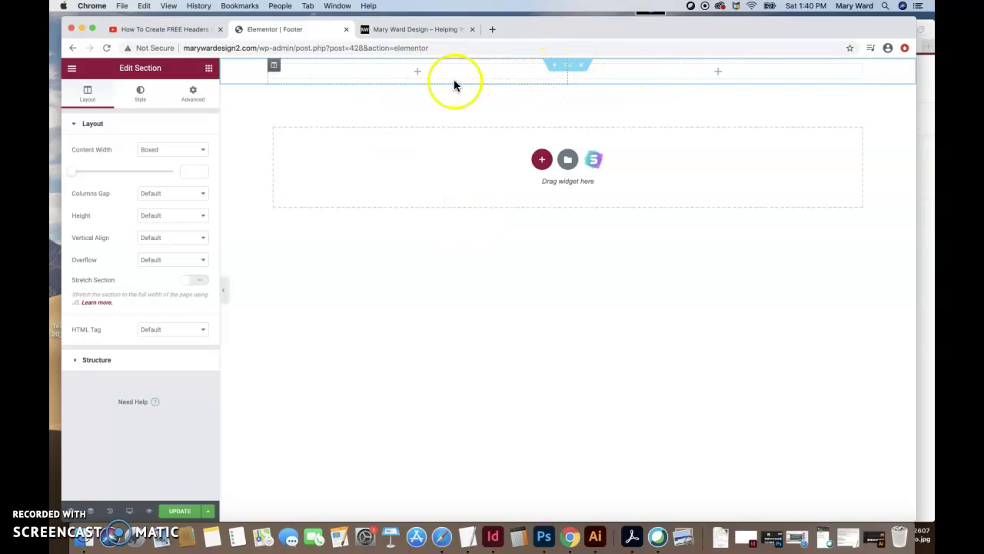
Step: Place an Image widget in the section's first column and align it left
left_click(208, 70)
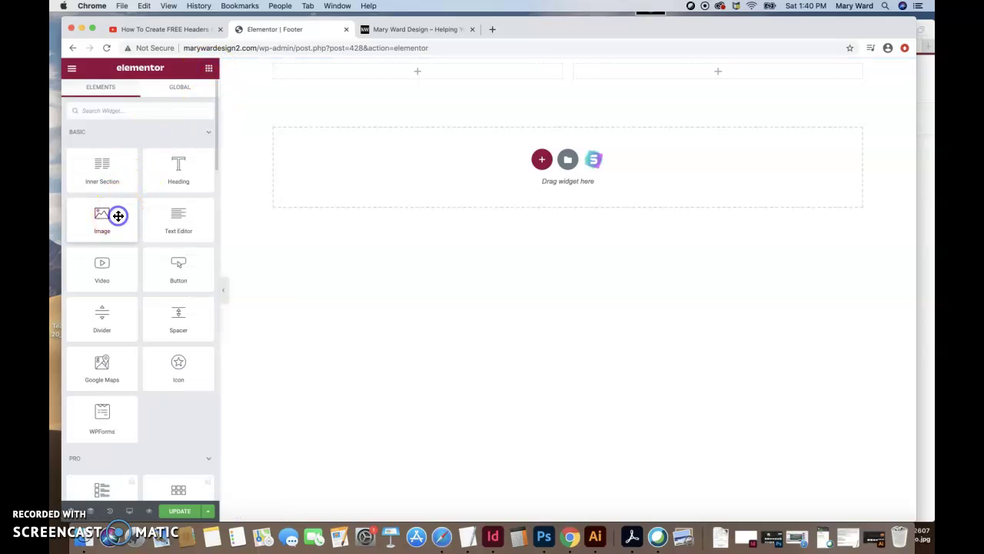
left_click_drag(94, 222, 104, 221)
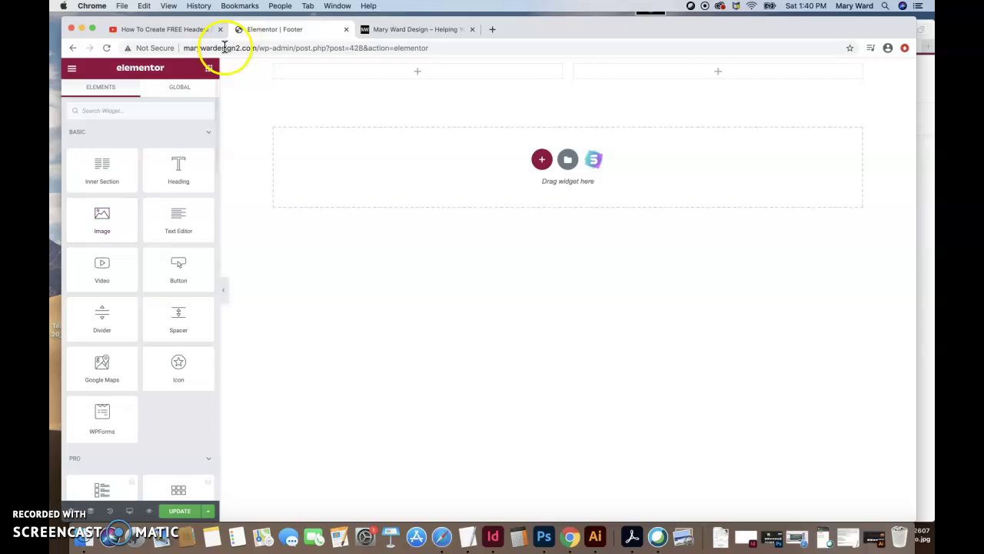
left_click(209, 68)
left_click_drag(103, 215, 407, 79)
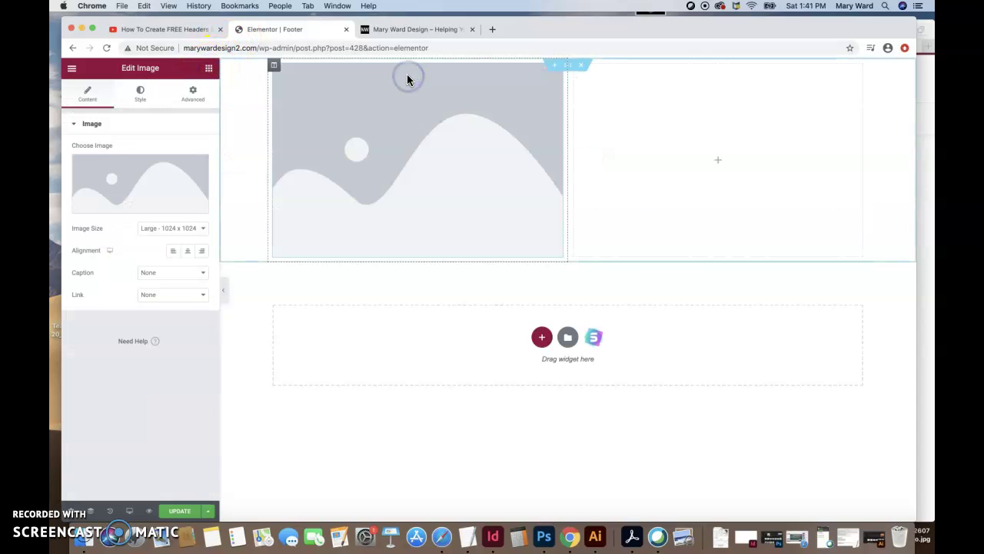
left_click(173, 253)
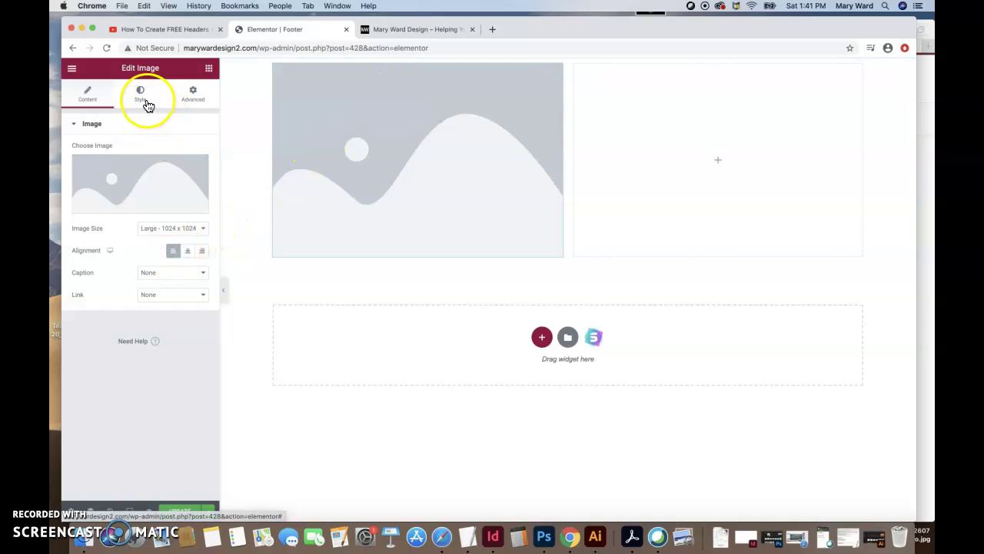
Step: Insert the black-and-white MW logo, maryWardDesign-1.png, from the media library into the image widget, keeping it left-aligned
left_click(135, 209)
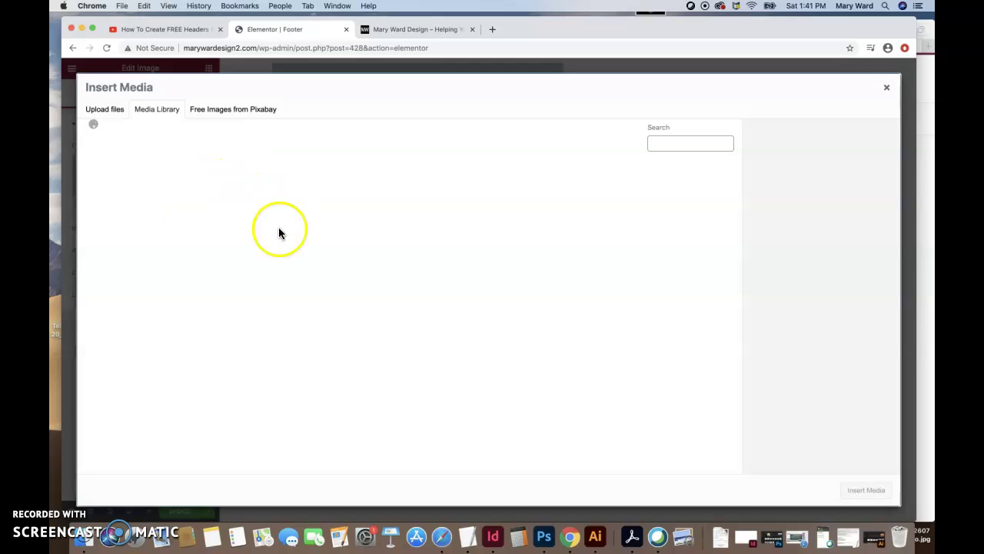
left_click(692, 201)
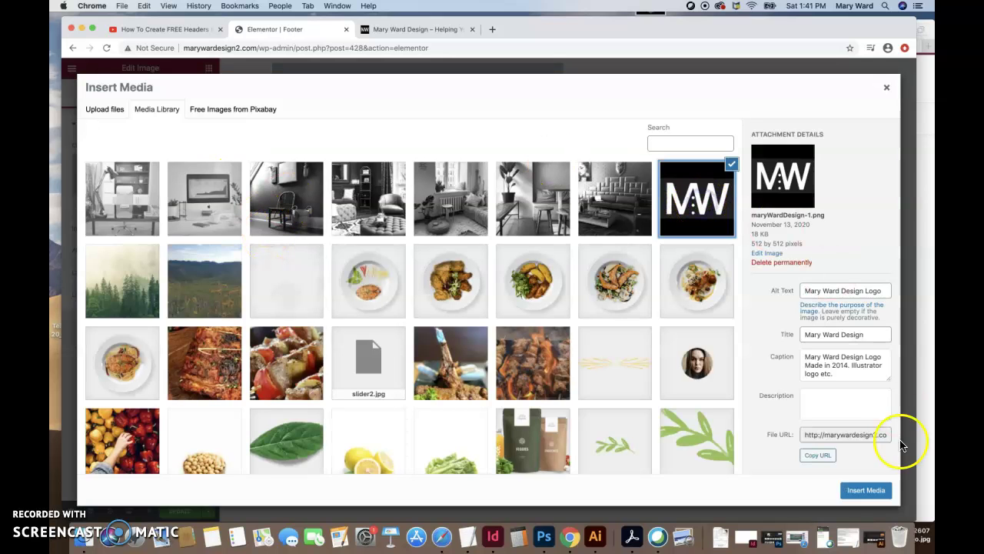
left_click(868, 489)
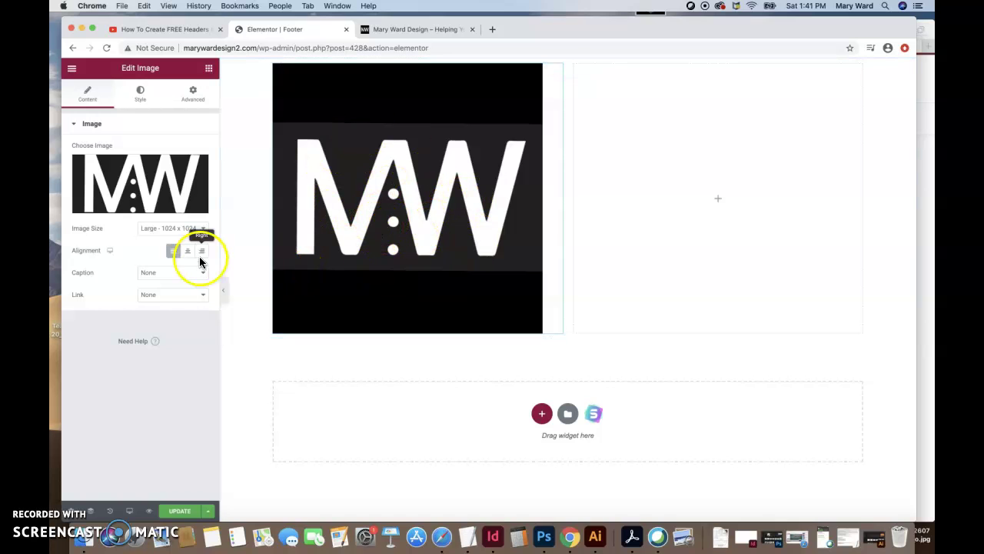
left_click(174, 257)
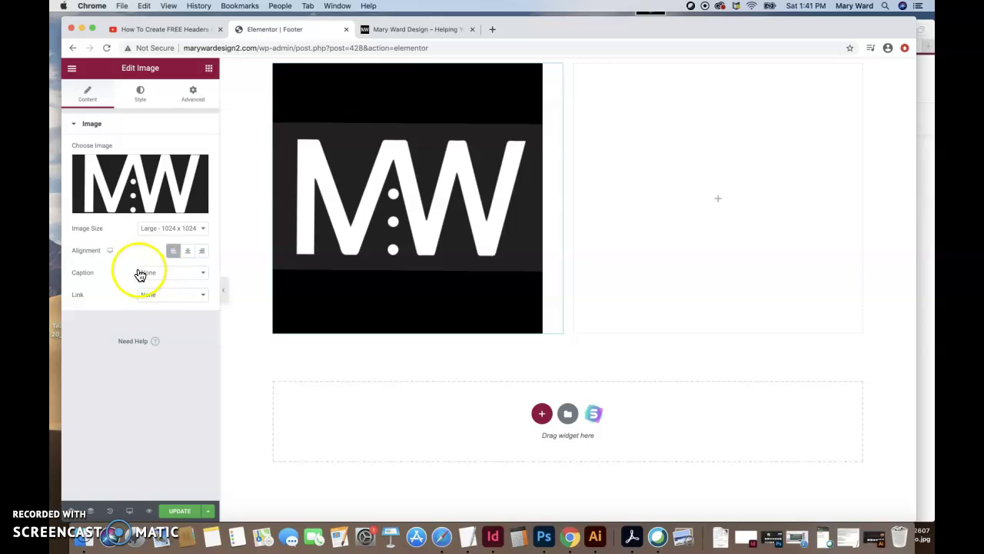
Step: Link the logo image to a Custom URL using the home page address copied from the live site, and update the footer
left_click(158, 298)
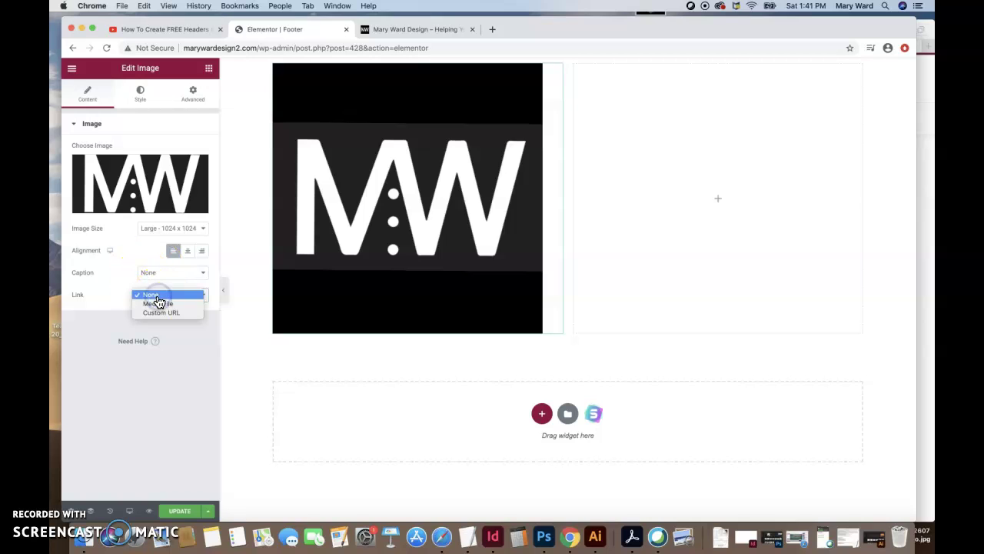
left_click(160, 313)
left_click(153, 299)
left_click(121, 318)
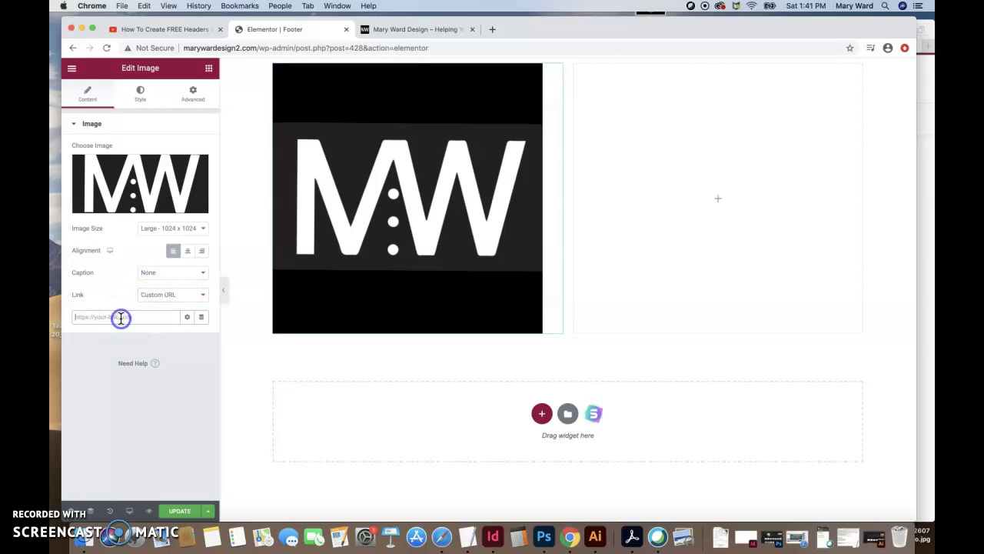
left_click(461, 23)
scroll(325, 146, "down", 10)
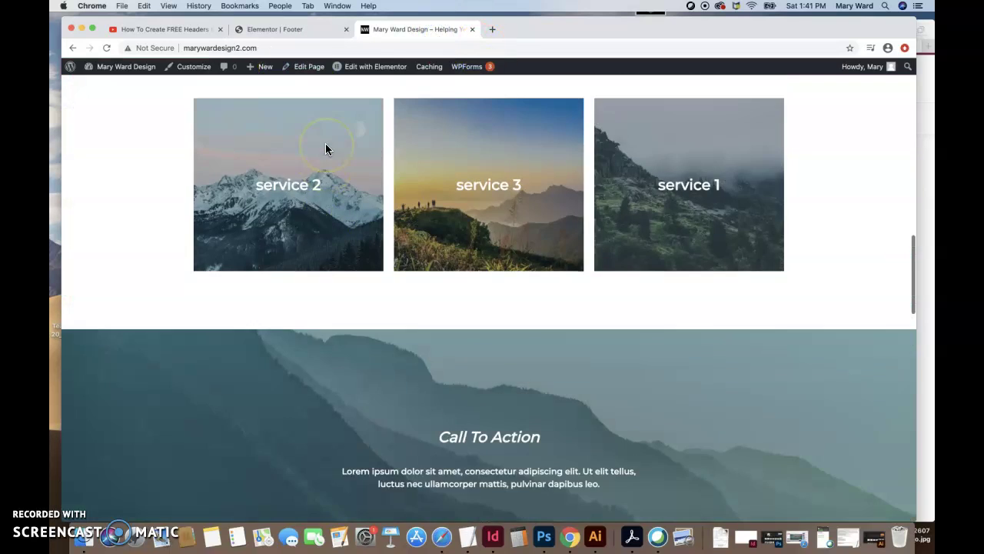
left_click(325, 149)
left_click(297, 46)
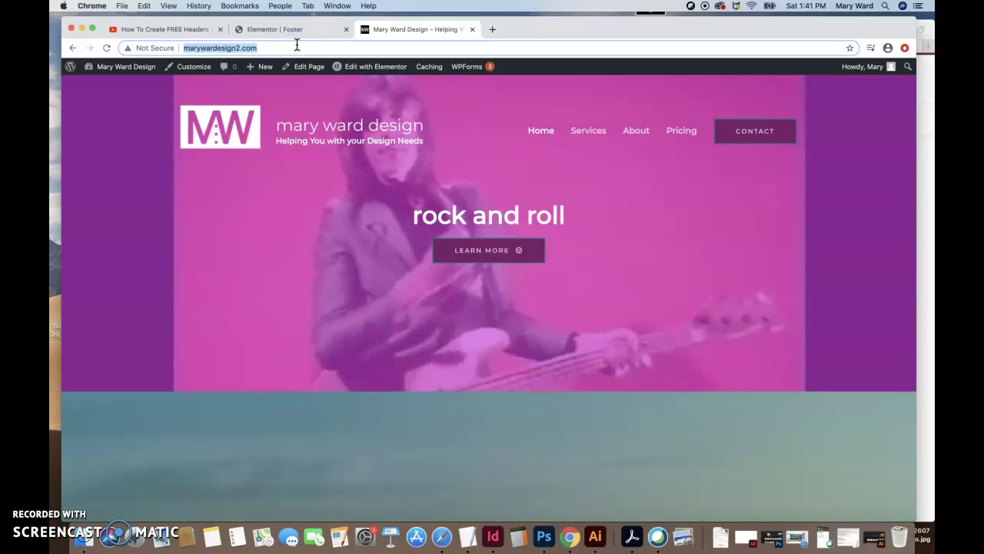
left_click(258, 47)
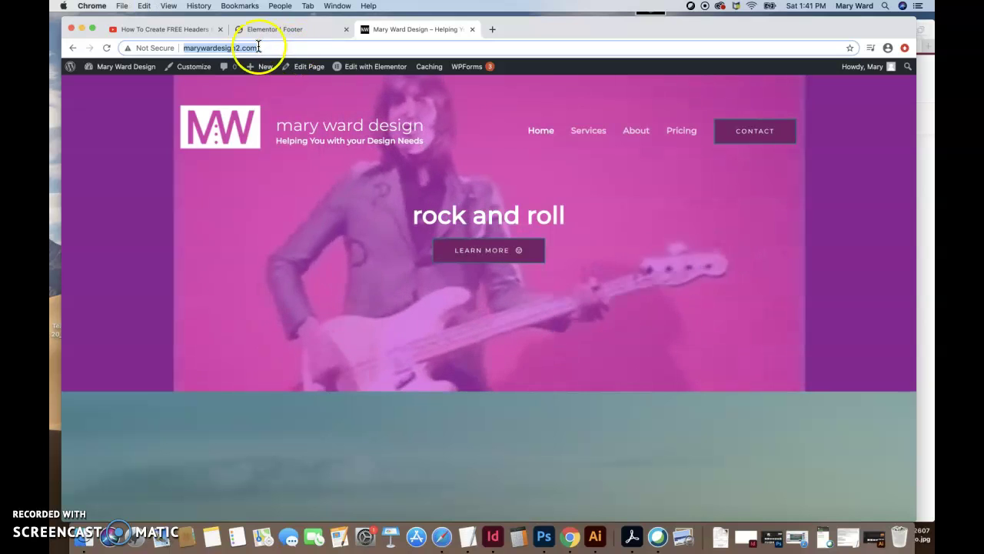
left_click(193, 29)
left_click(283, 31)
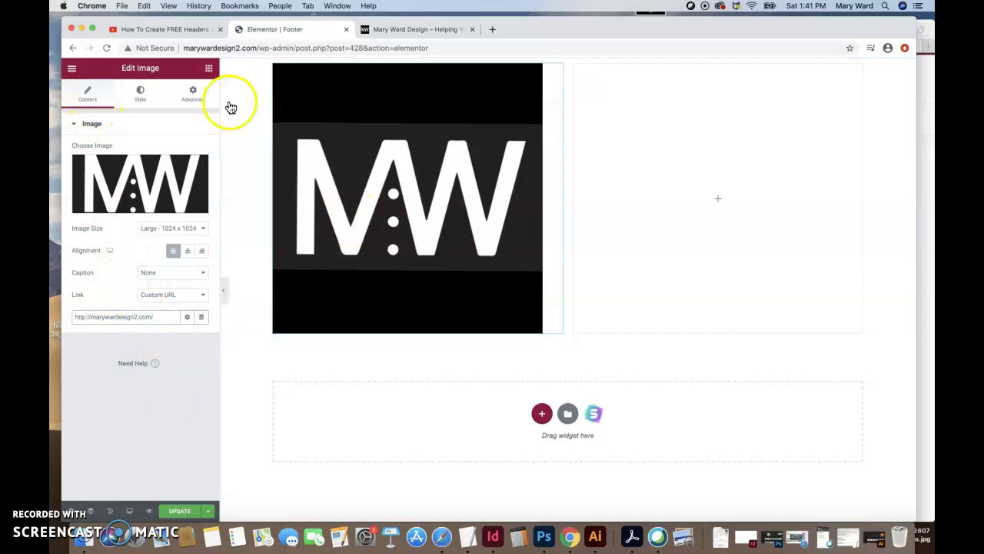
left_click(179, 511)
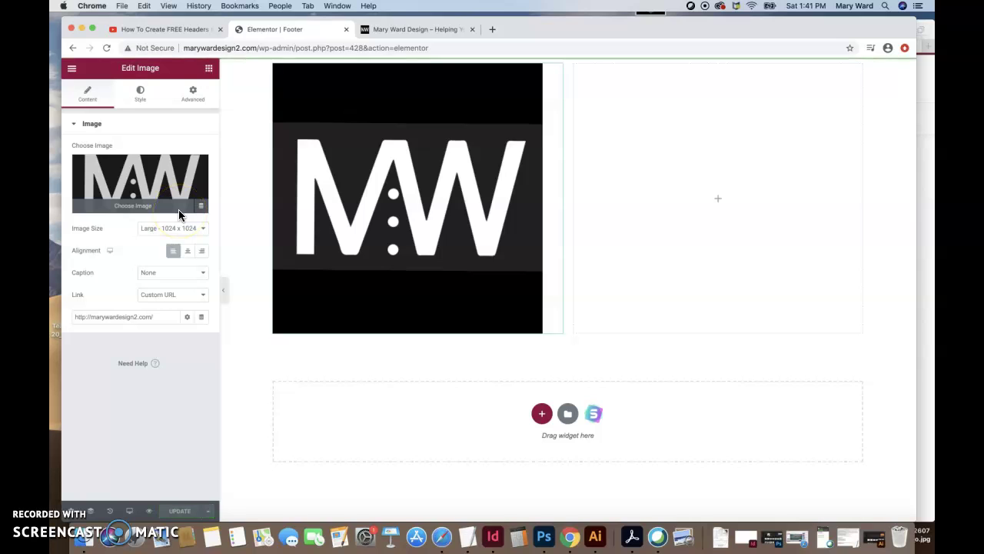
Step: Set the logo image's maximum width to 33%
left_click(139, 108)
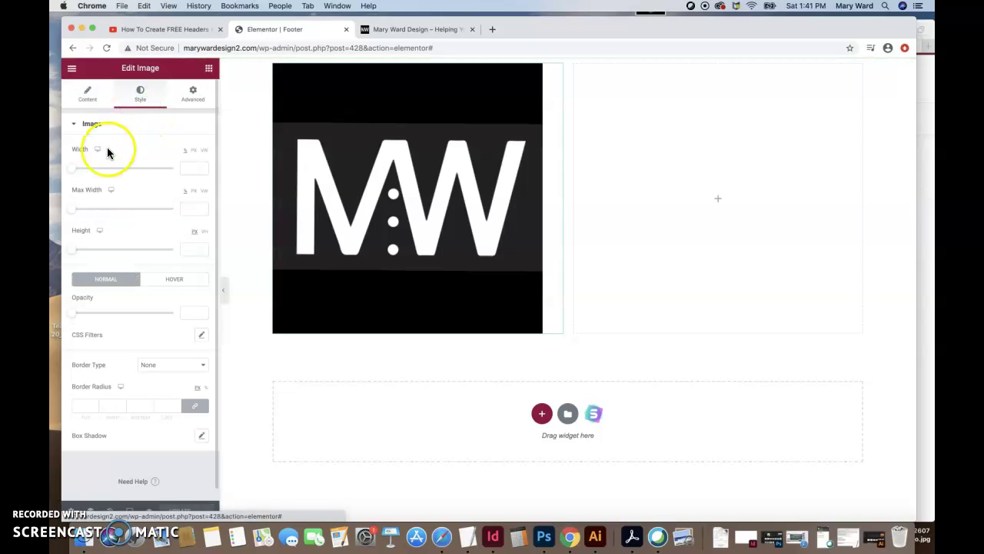
left_click(202, 208)
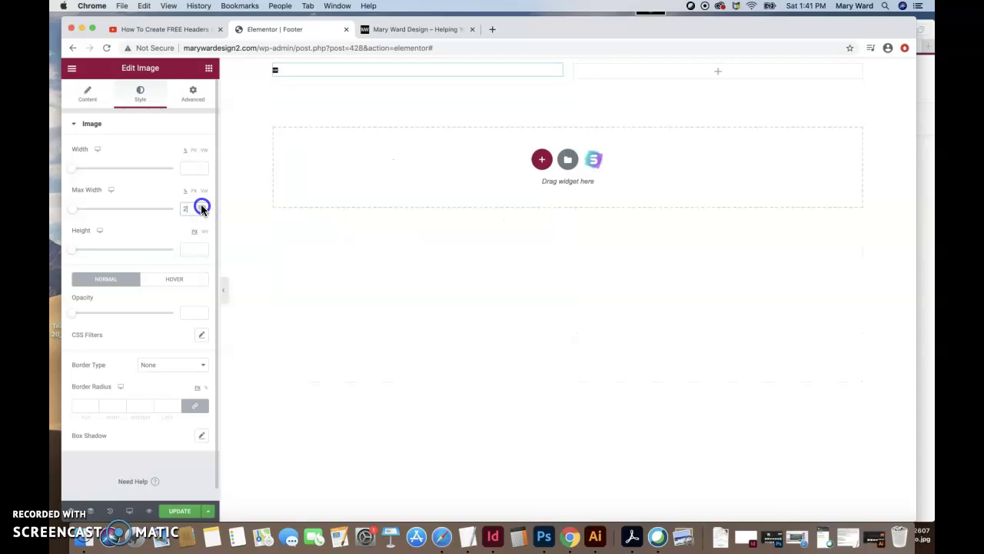
left_click_drag(201, 207, 201, 214)
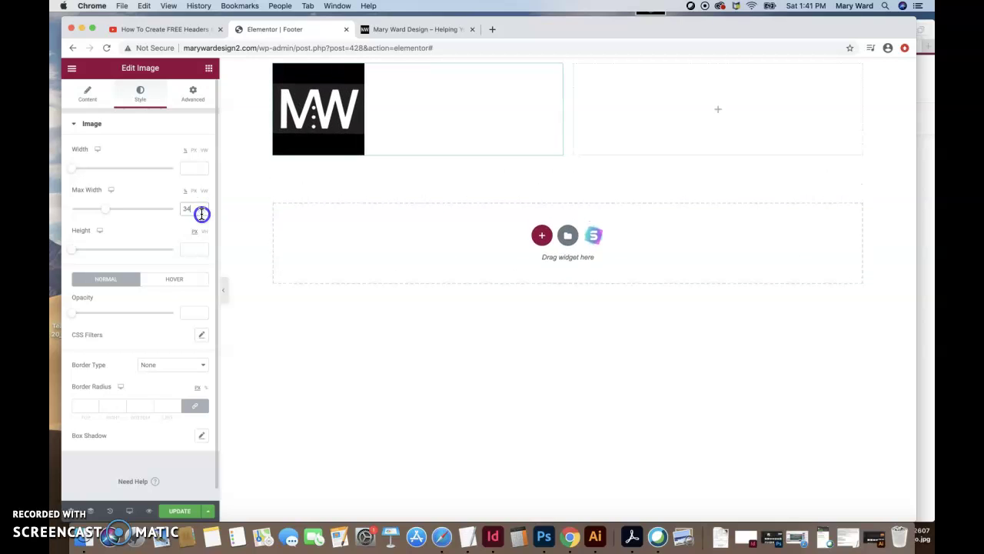
left_click(203, 213)
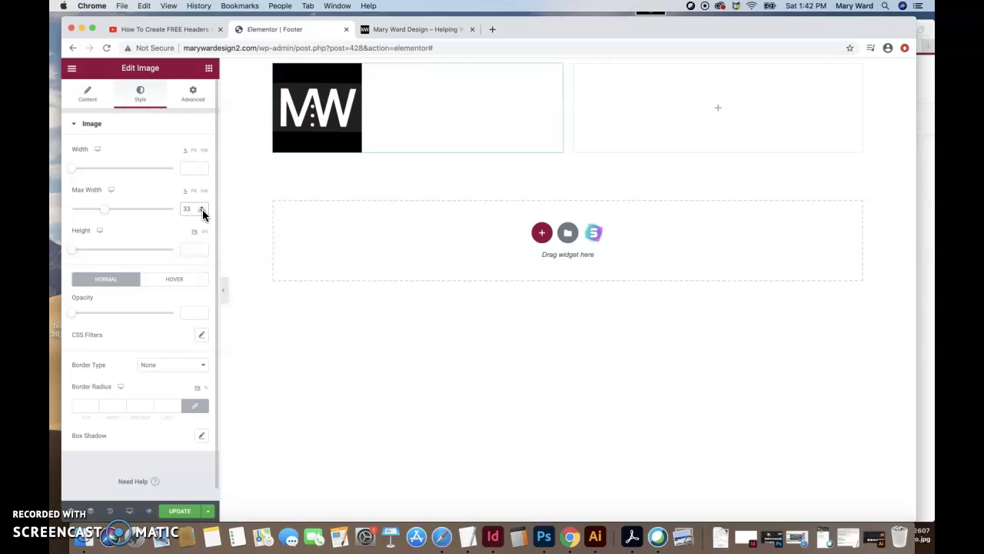
Step: Give the two-column section a Classic background in bright blue, about #0C55ED
mouse_move(472, 110)
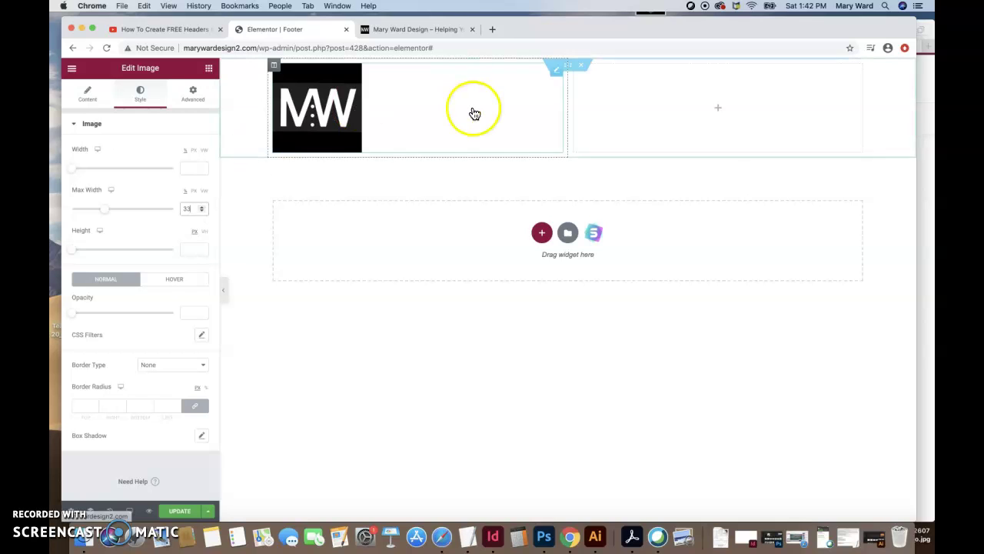
left_click(570, 67)
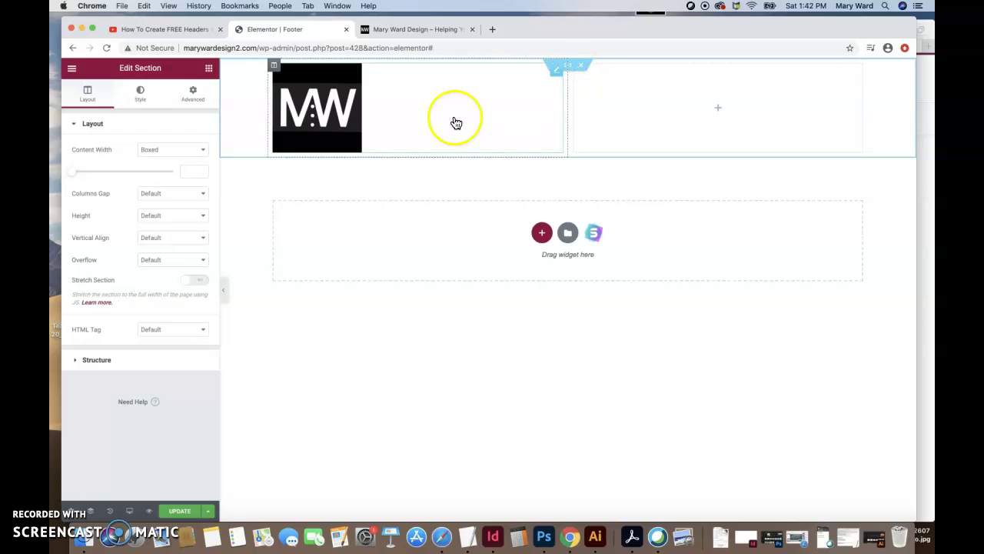
left_click(194, 95)
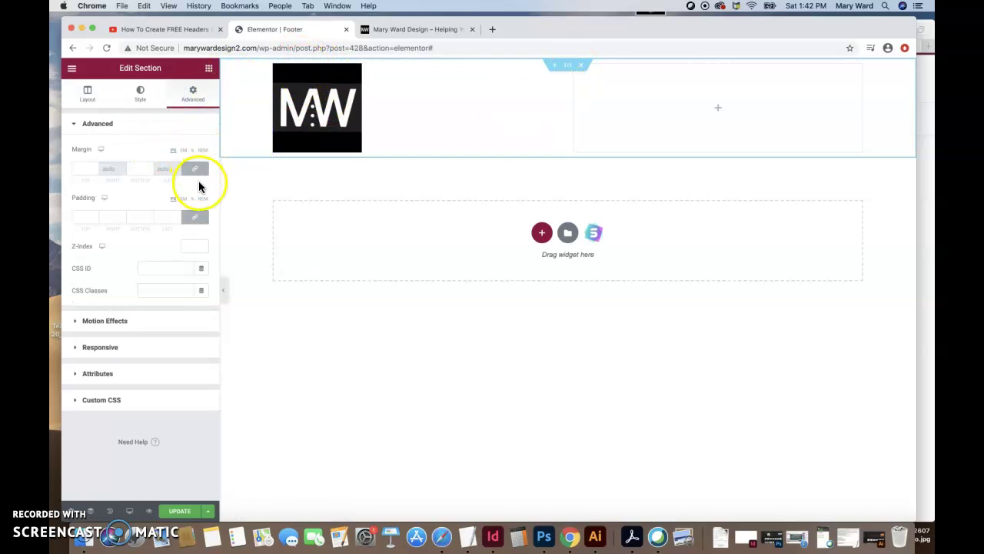
left_click(141, 98)
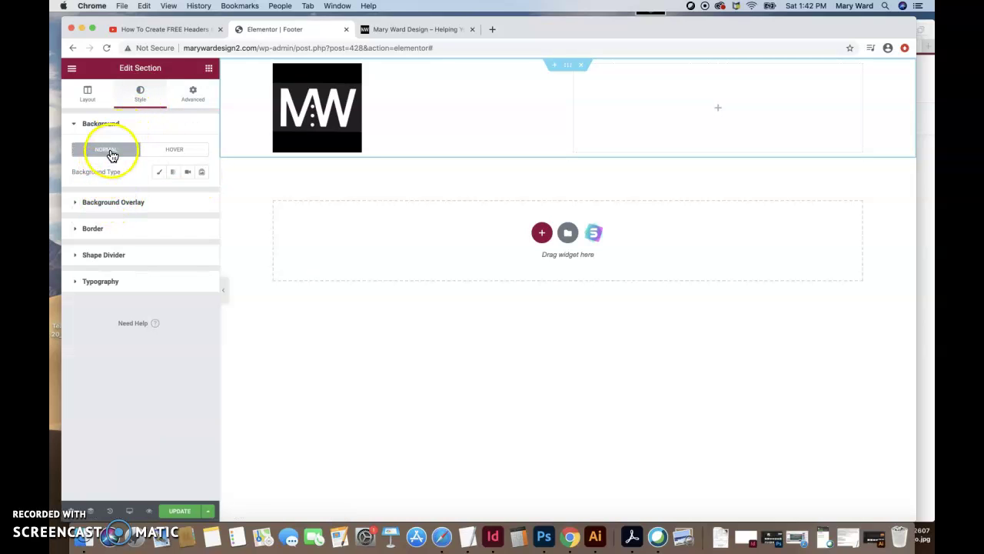
left_click(161, 175)
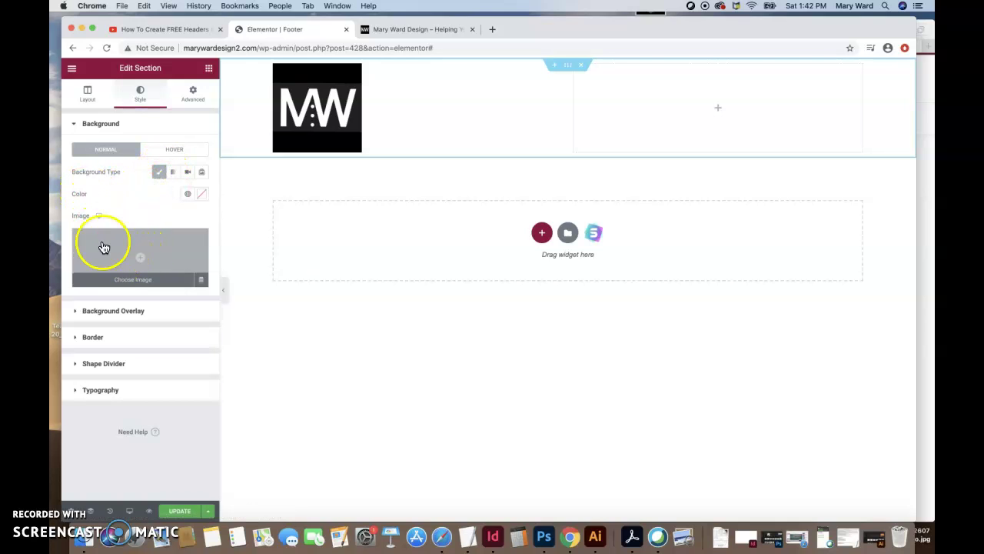
left_click(190, 196)
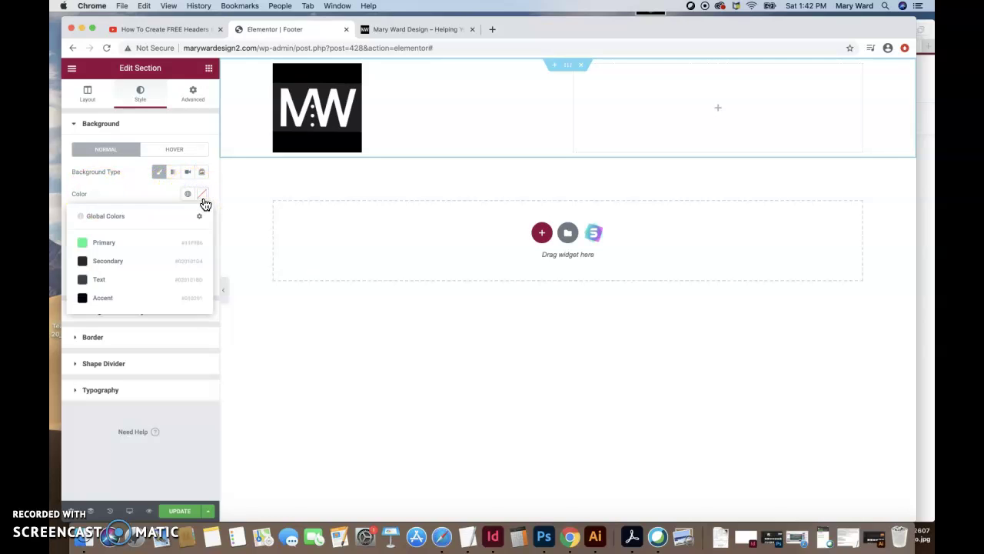
left_click(202, 196)
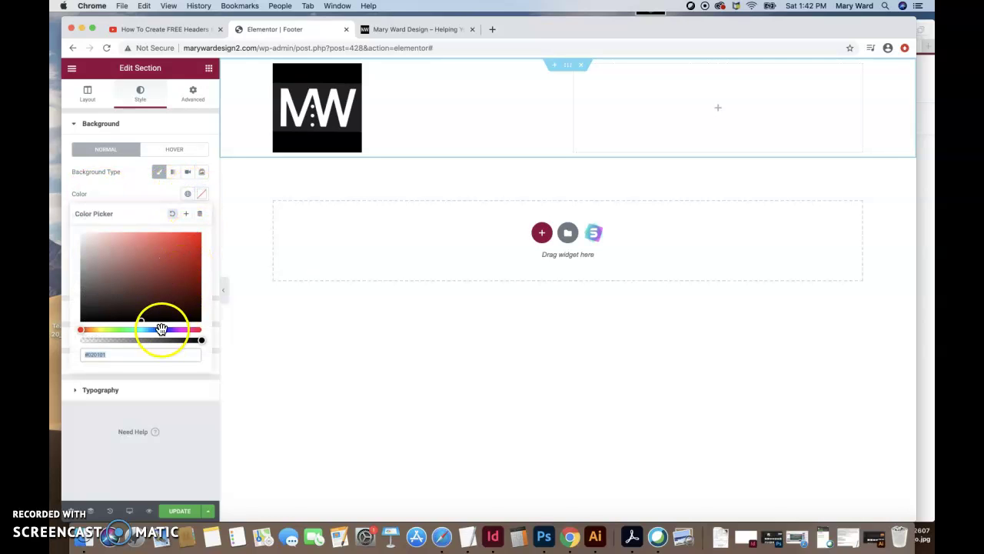
left_click_drag(182, 257, 196, 240)
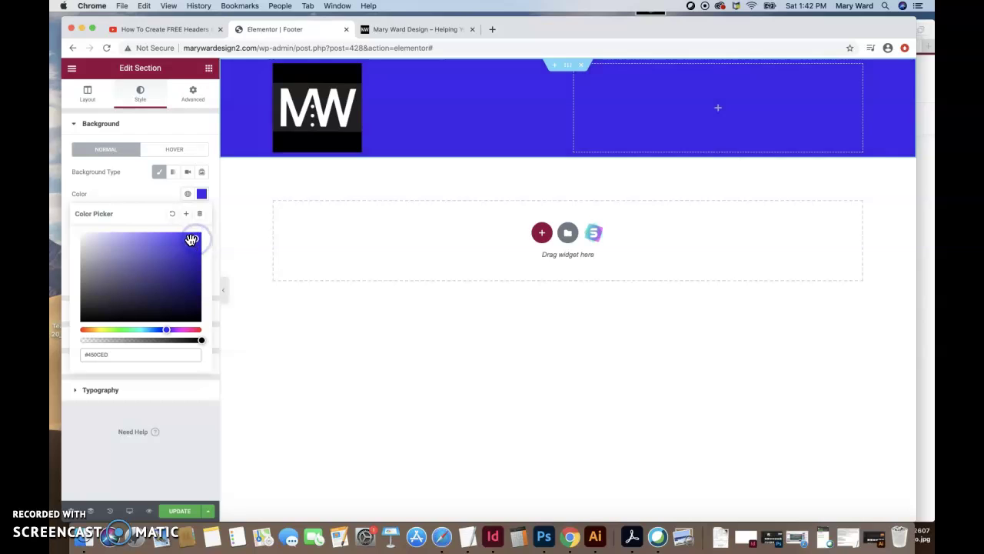
left_click_drag(166, 330, 155, 329)
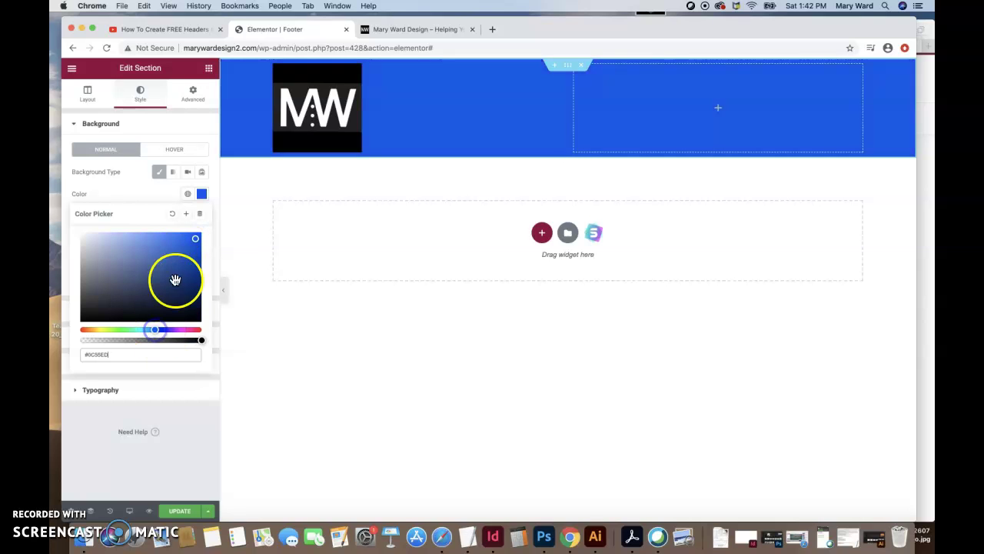
left_click(142, 191)
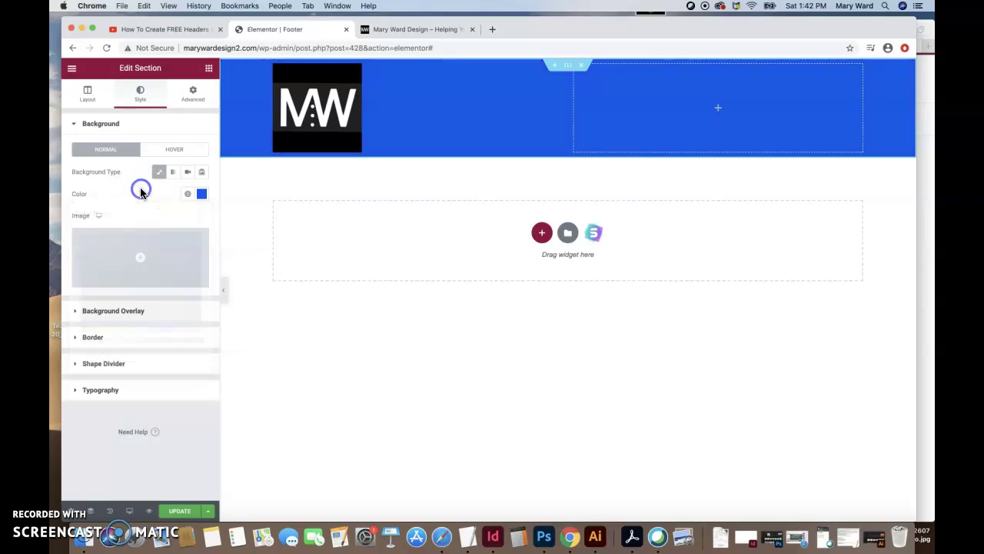
Step: Unlink the two-column section's padding values and set its top and bottom padding to 8 px
left_click(194, 97)
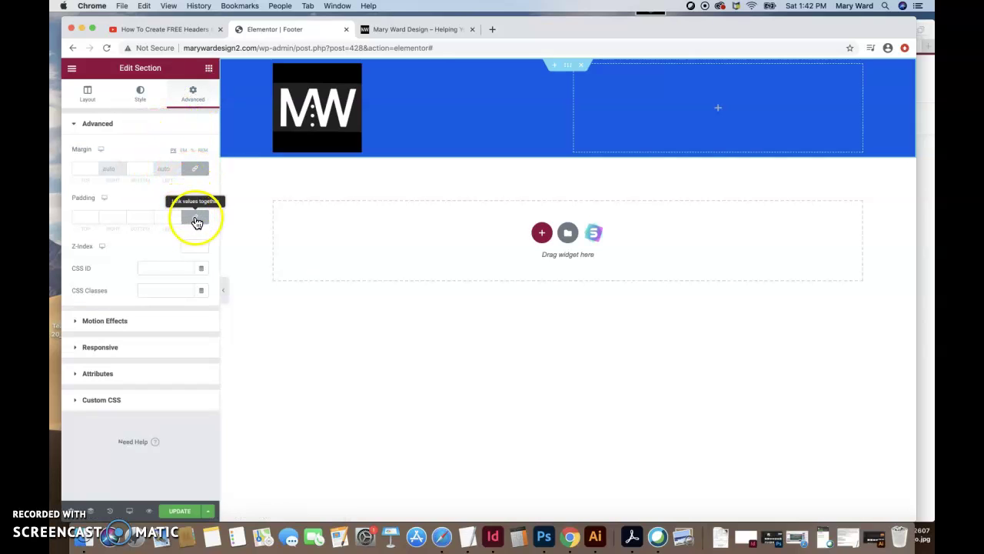
left_click(92, 216)
type("5")
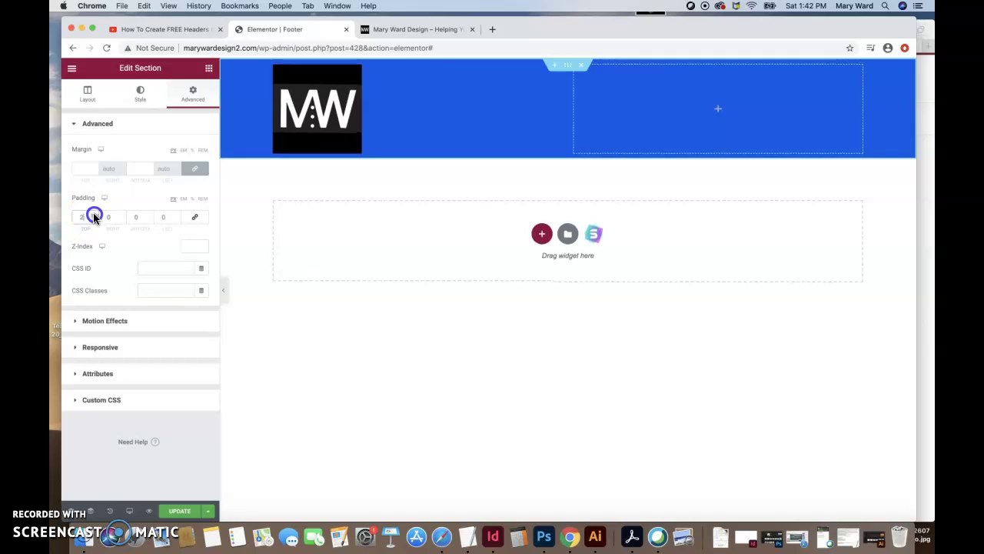
left_click(94, 215)
left_click(94, 214)
left_click(94, 215)
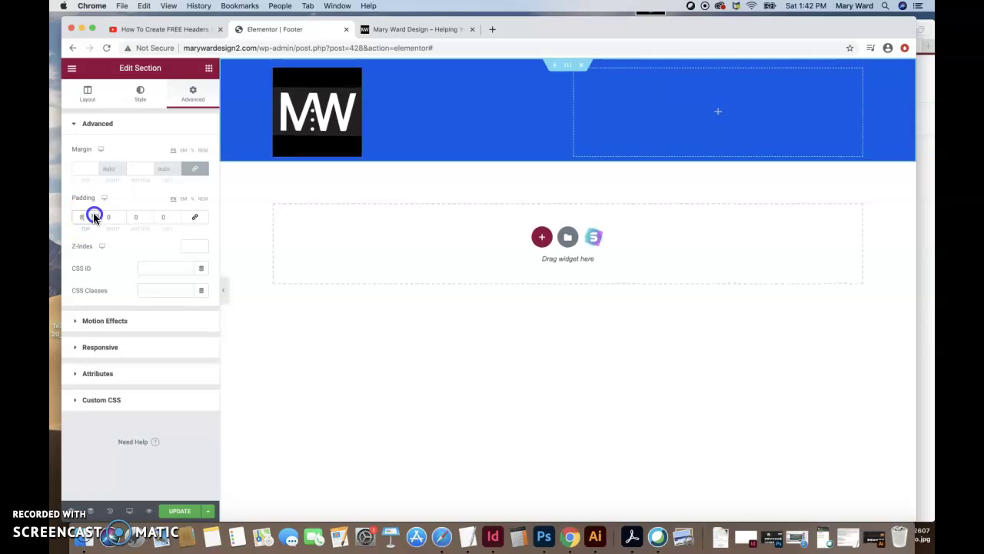
left_click(151, 218)
left_click(151, 217)
left_click(150, 217)
left_click(151, 218)
left_click(150, 217)
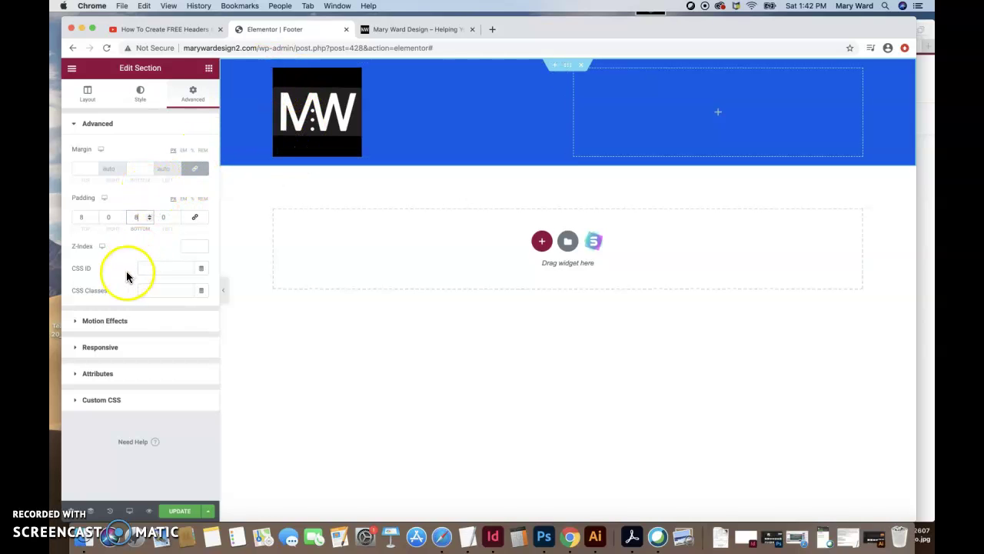
left_click(150, 94)
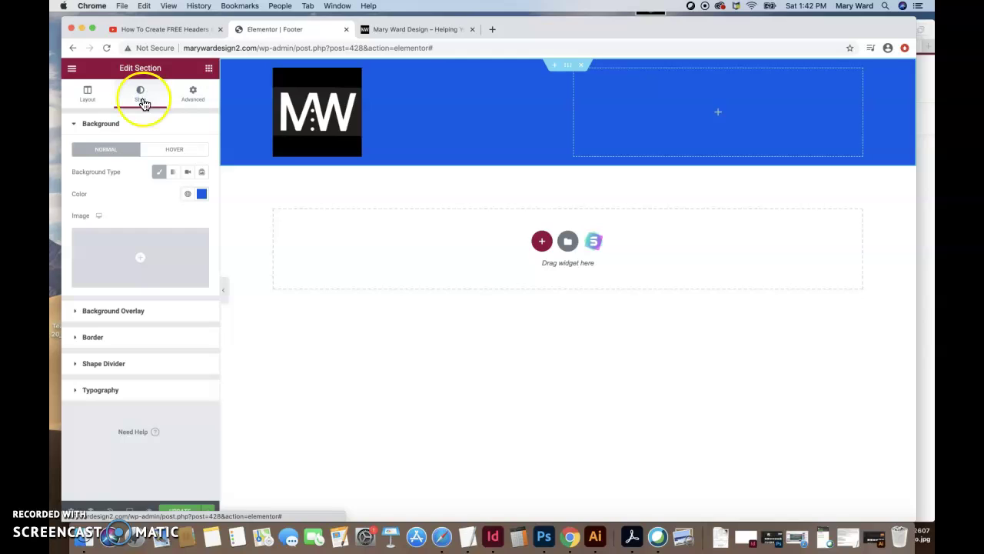
left_click(89, 100)
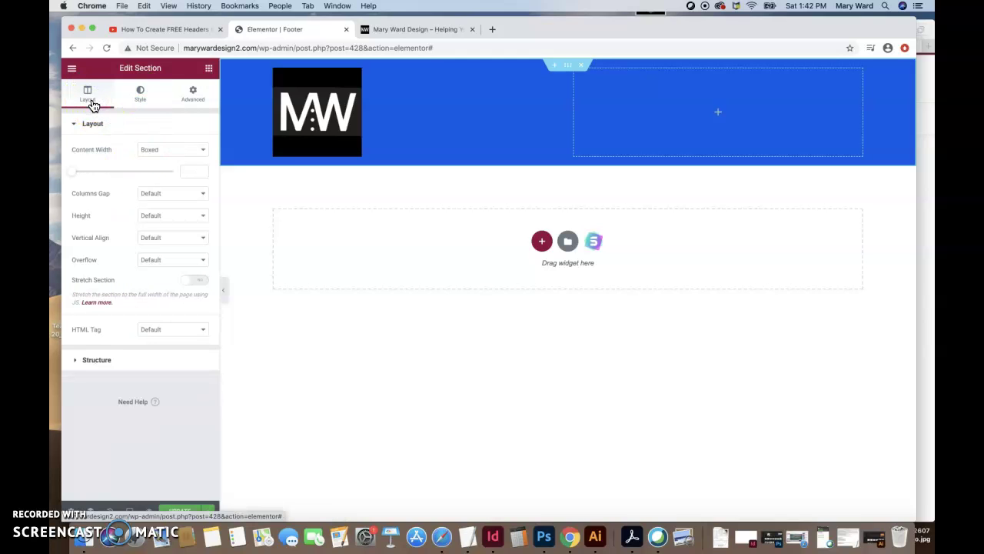
left_click(146, 102)
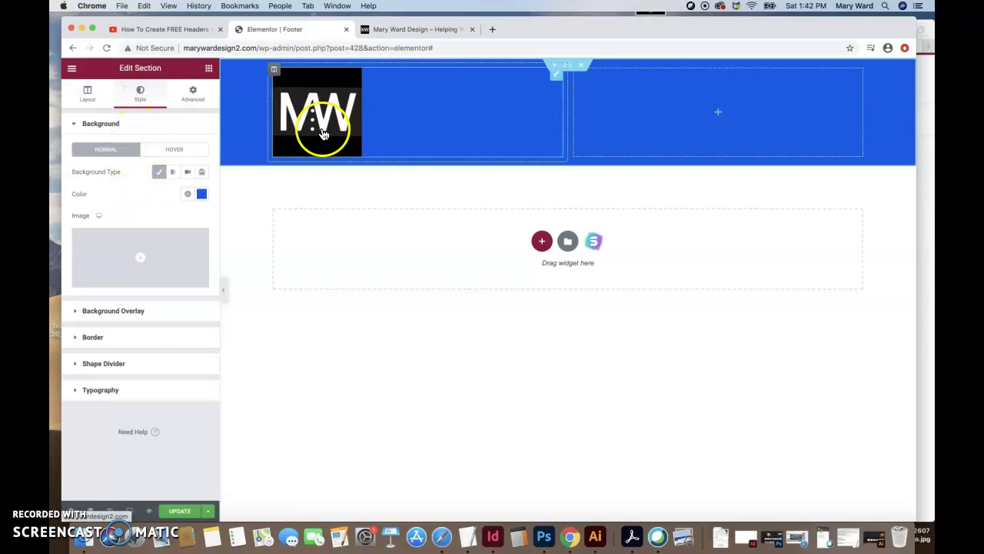
left_click(192, 96)
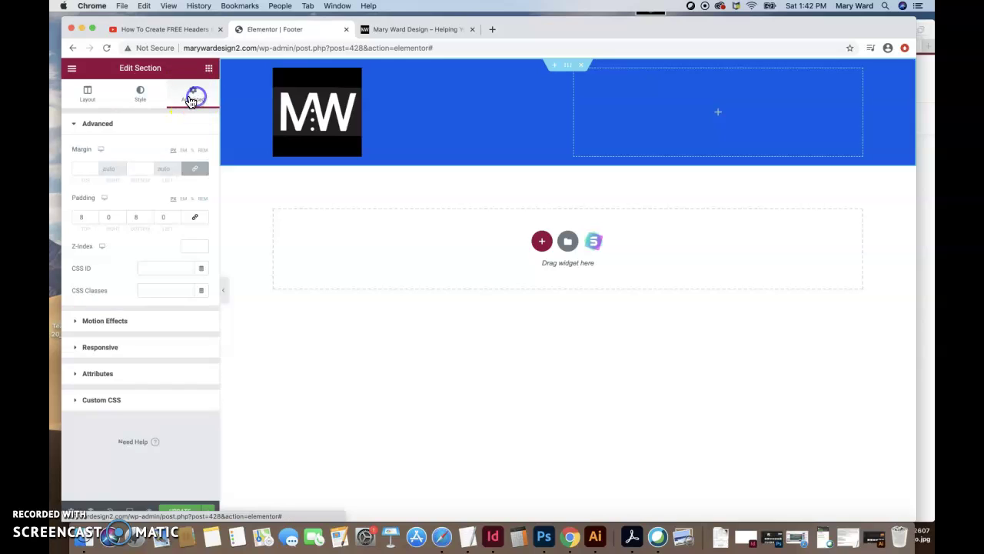
left_click(146, 100)
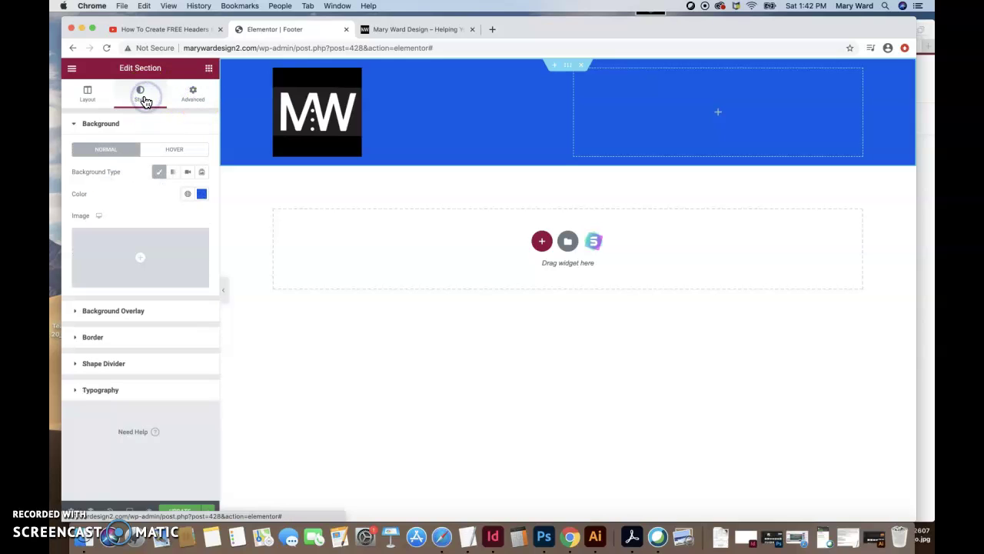
left_click(555, 76)
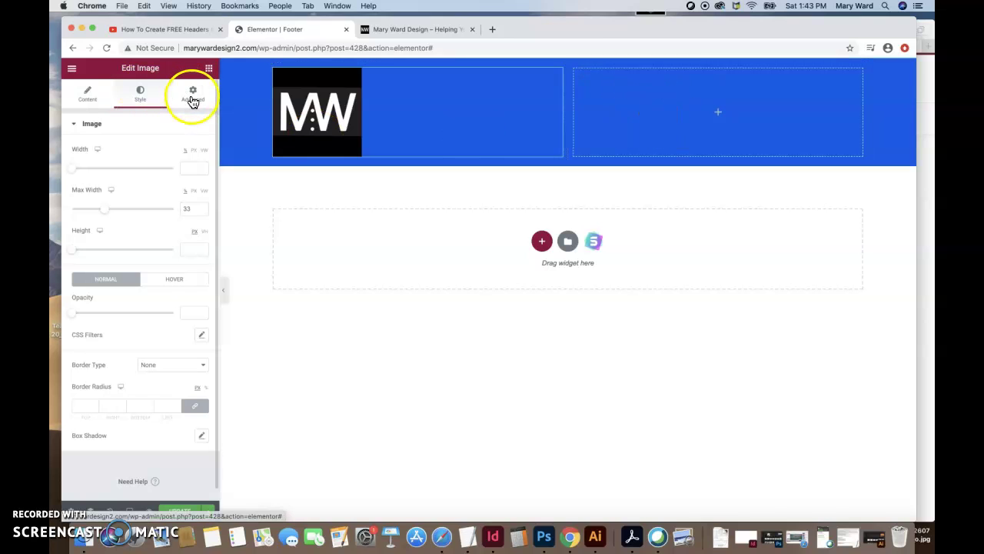
Step: Search the widgets for "menu" and place the plugin's Navigation Menu widget in the empty second column of the footer
left_click(208, 70)
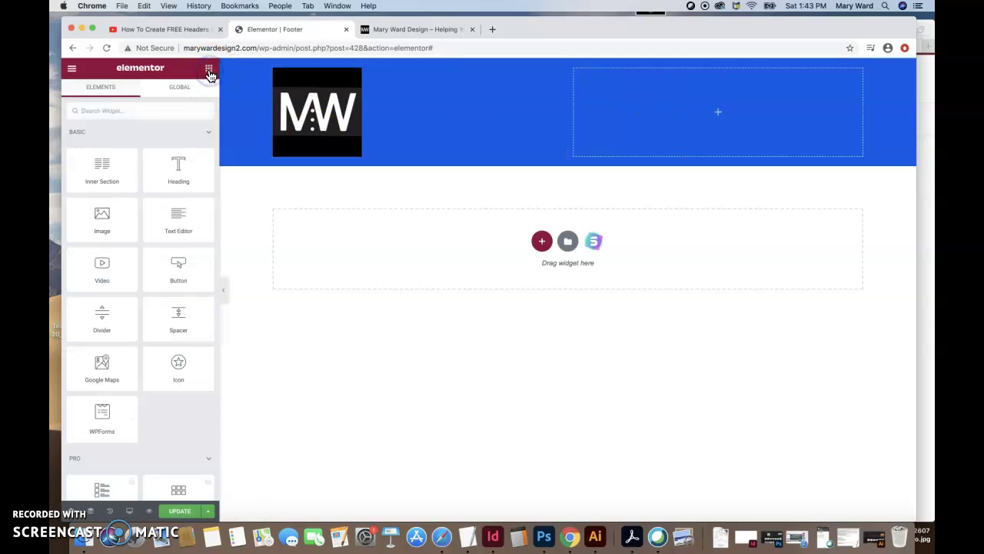
left_click(134, 110)
type("menu")
left_click(179, 150)
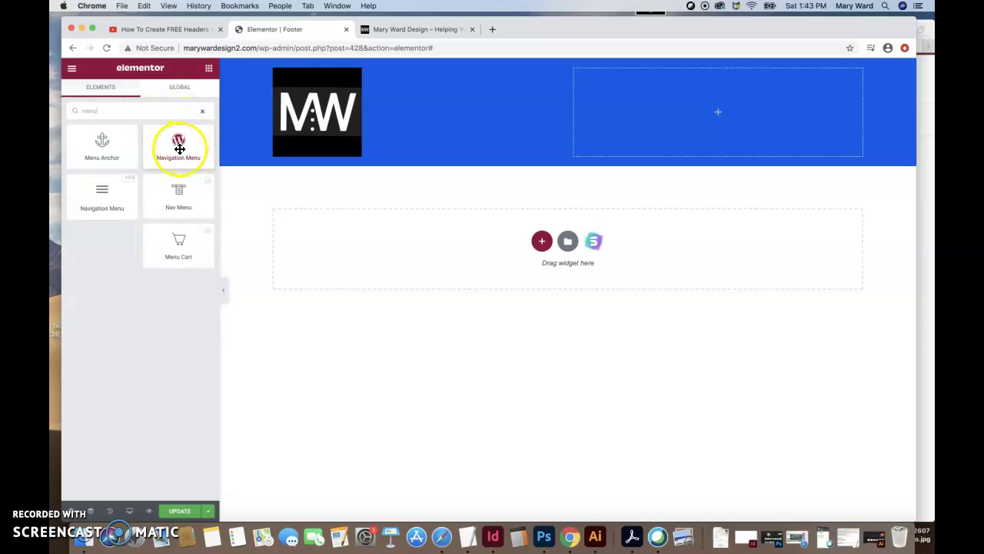
mouse_move(178, 146)
left_mouse_down()
mouse_move(630, 140)
mouse_move(587, 125)
mouse_move(183, 155)
left_mouse_up()
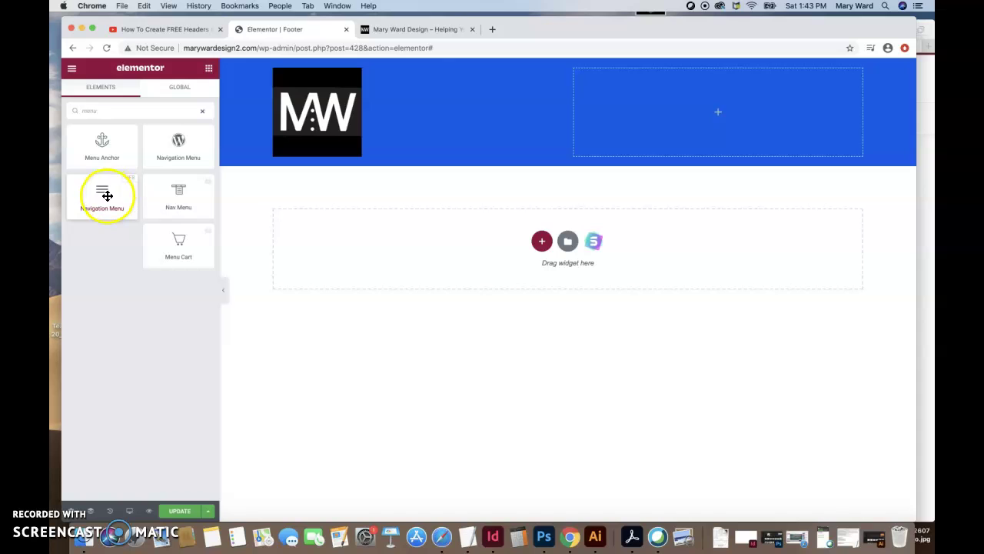
mouse_move(98, 195)
left_mouse_down()
mouse_move(128, 187)
mouse_move(108, 201)
left_mouse_up()
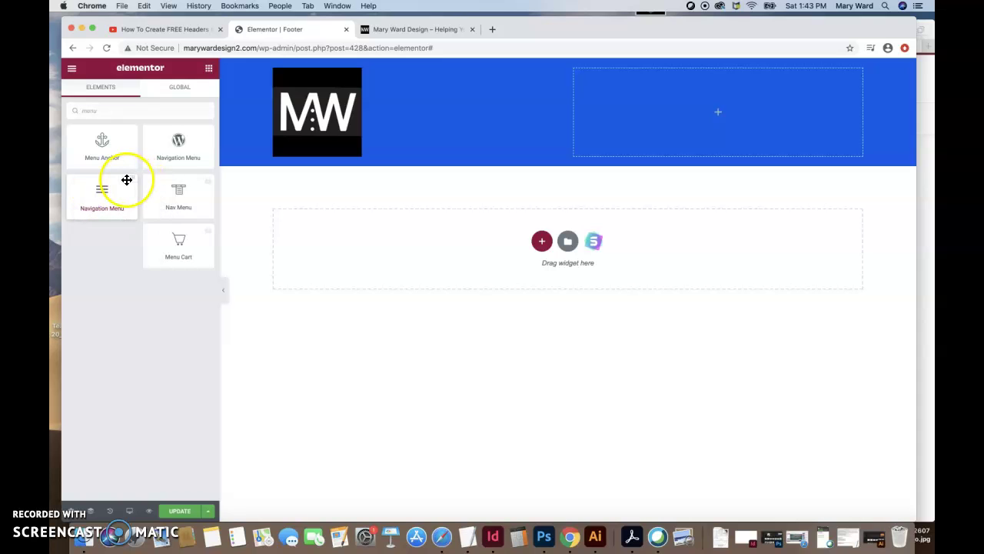
left_click_drag(127, 177, 622, 131)
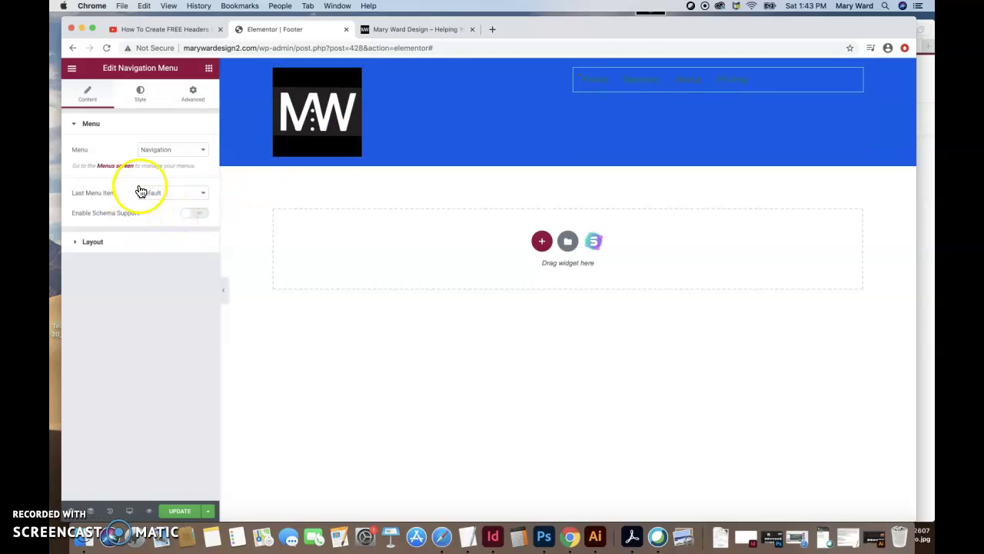
Step: Try showing the navigation menu's last item as a Button, and restore it to Default
left_click(176, 152)
left_click(171, 153)
left_click(163, 199)
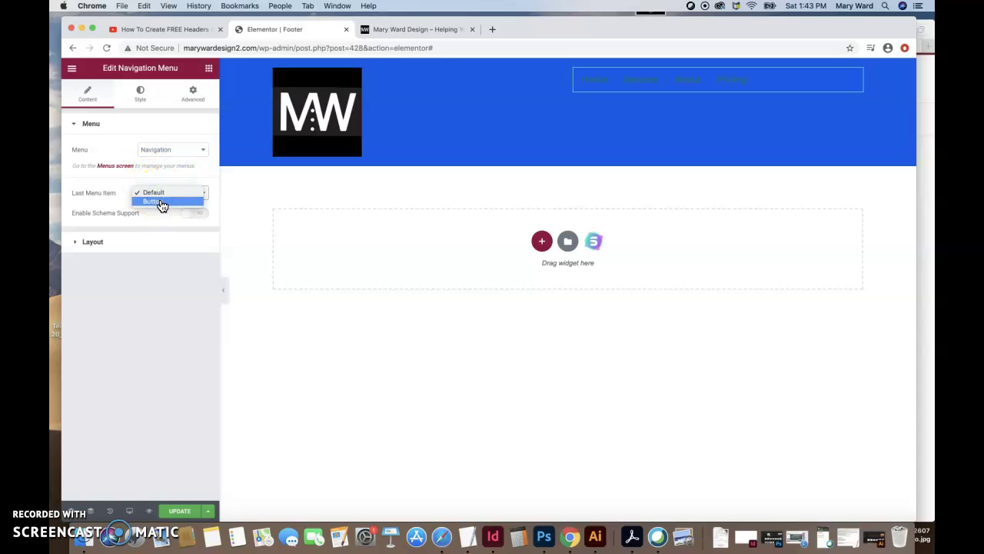
left_click(162, 202)
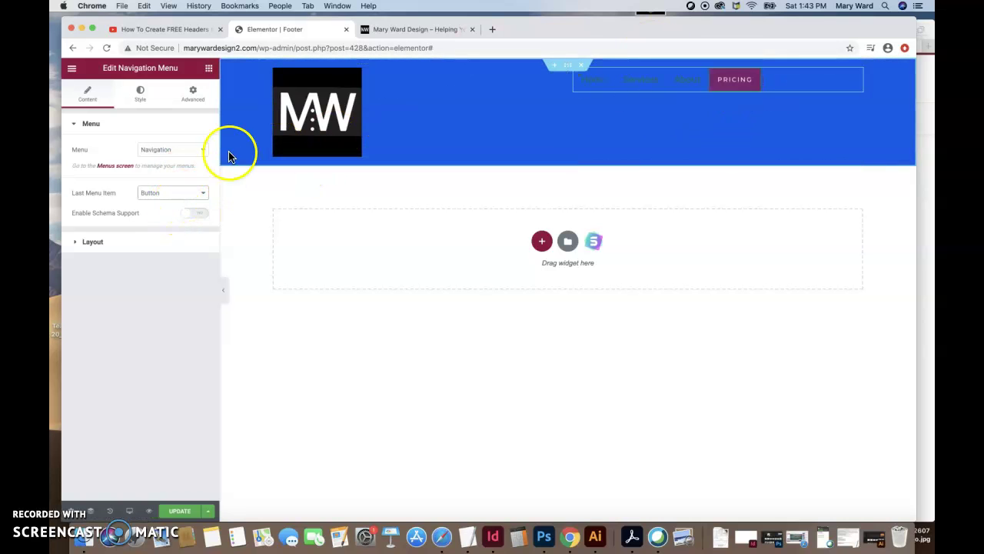
left_click(184, 197)
left_click(177, 183)
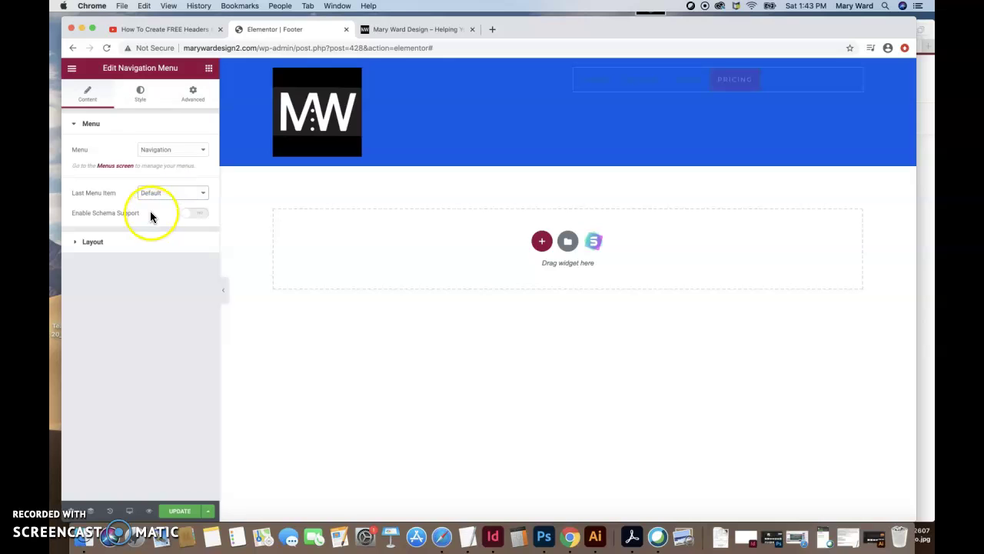
Step: Set the navigation menu's normal text color to near-white, about #F8F2F2
left_click(141, 94)
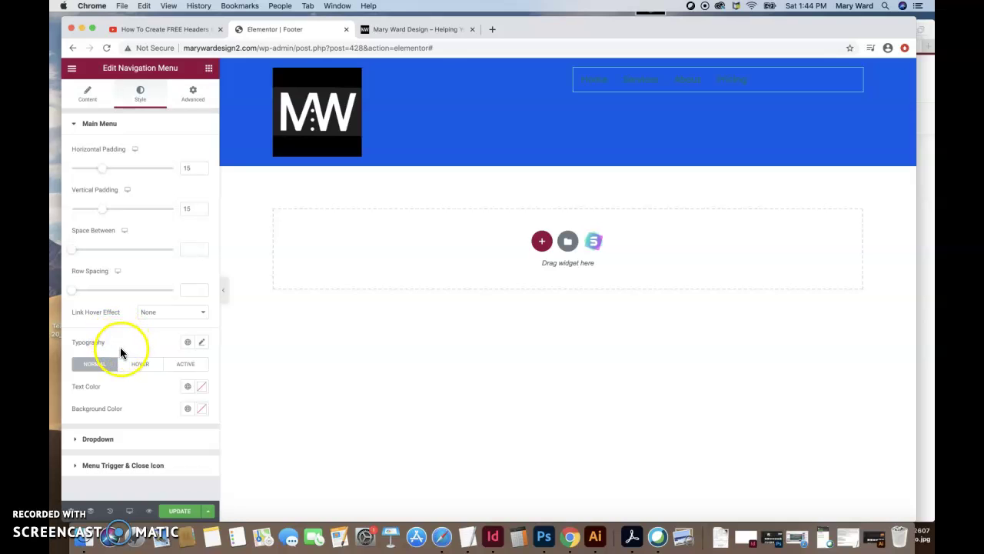
left_click(203, 388)
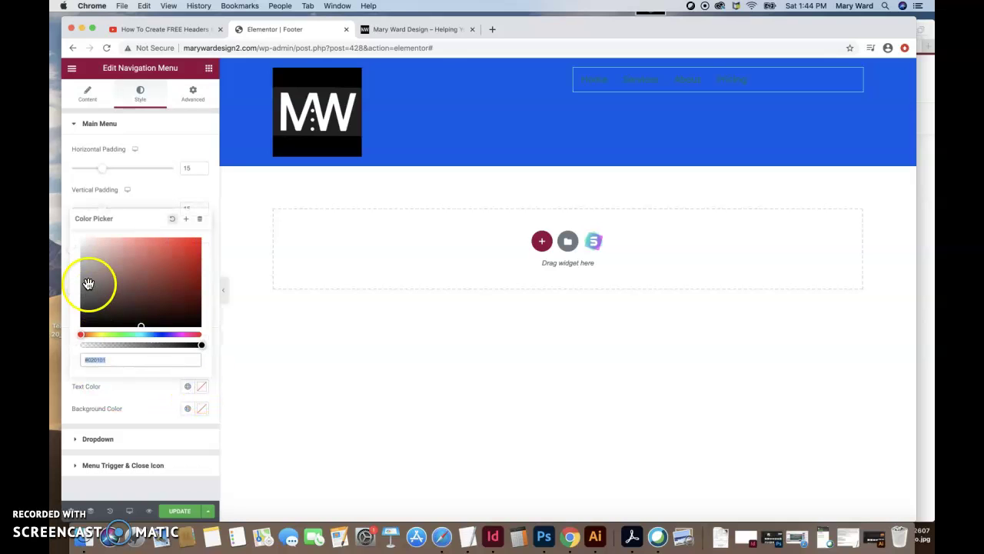
left_click(84, 242)
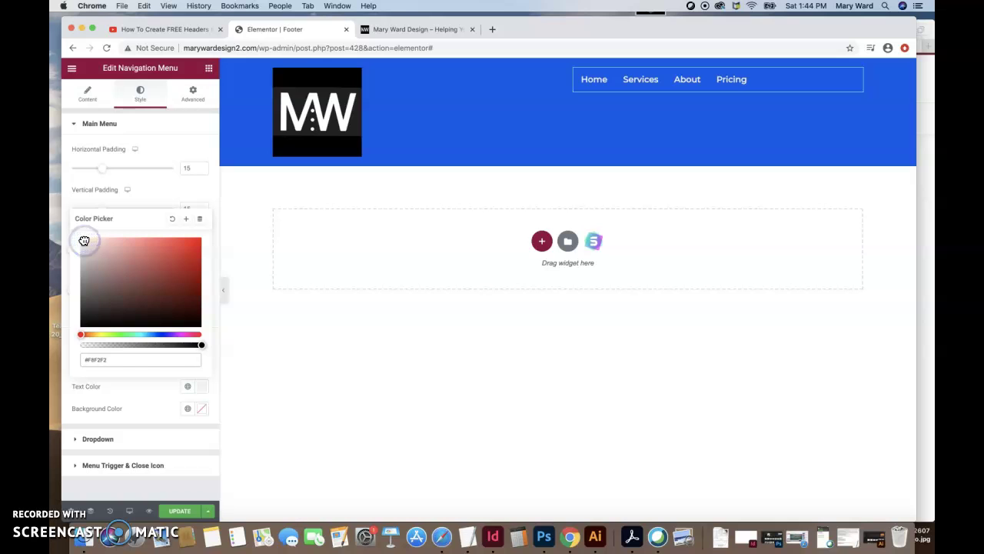
left_click(149, 383)
Step: Set the navigation menu's hover text color to light cyan, about #7EF7F7
left_click(136, 370)
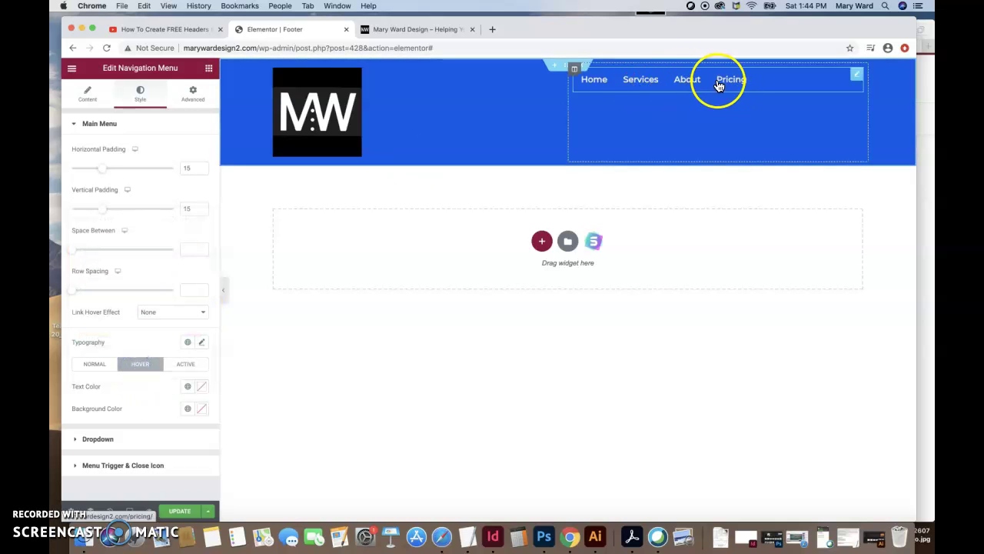
left_click(202, 343)
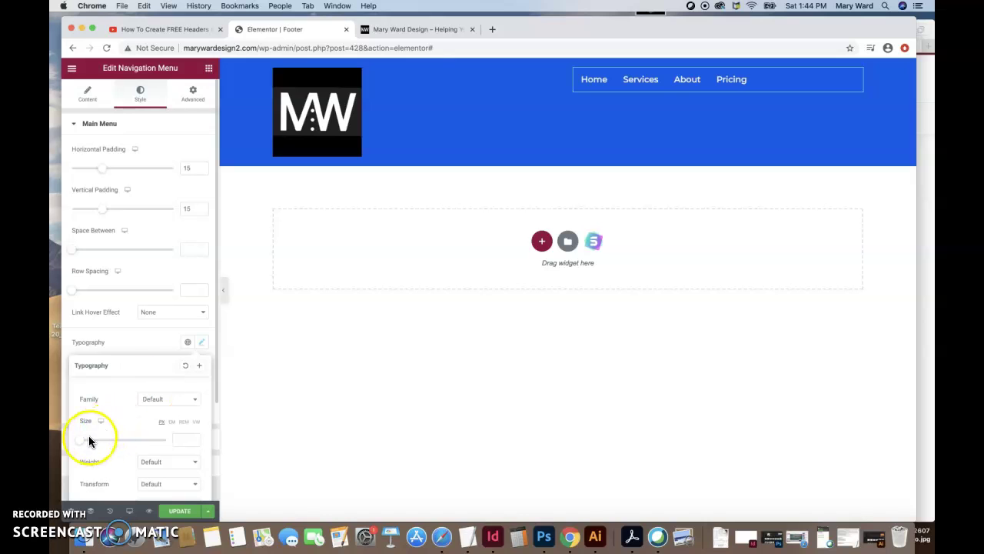
left_click(138, 343)
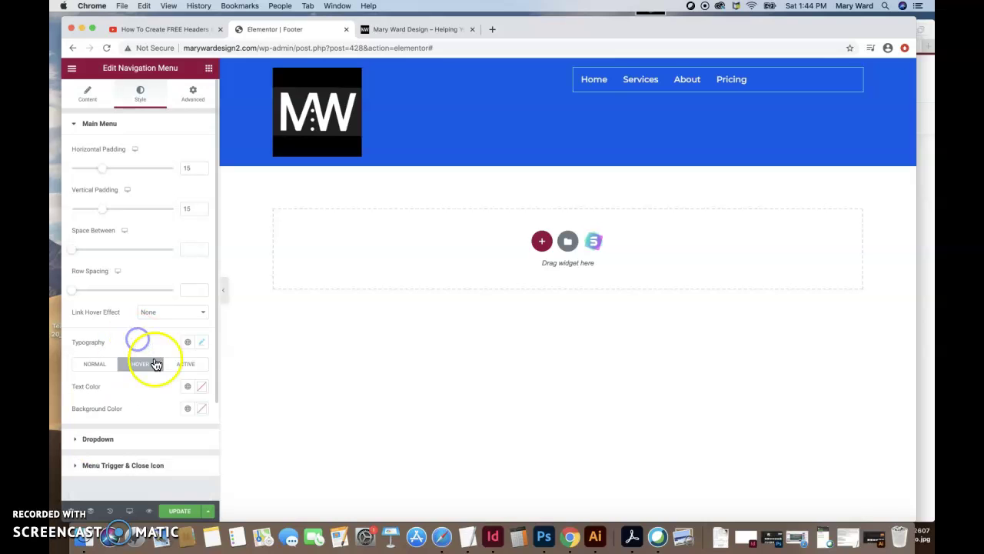
left_click(202, 387)
left_click_drag(178, 265, 193, 245)
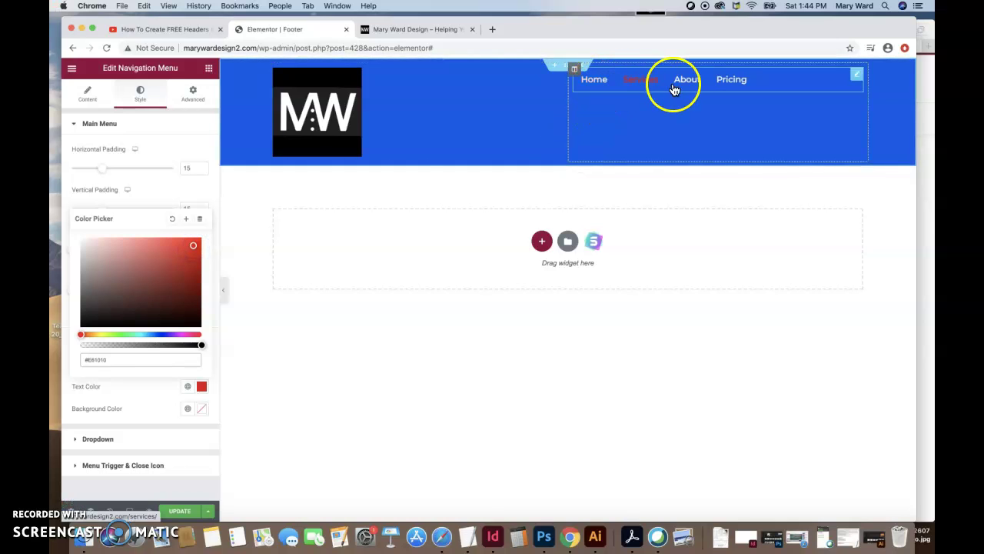
left_click(141, 334)
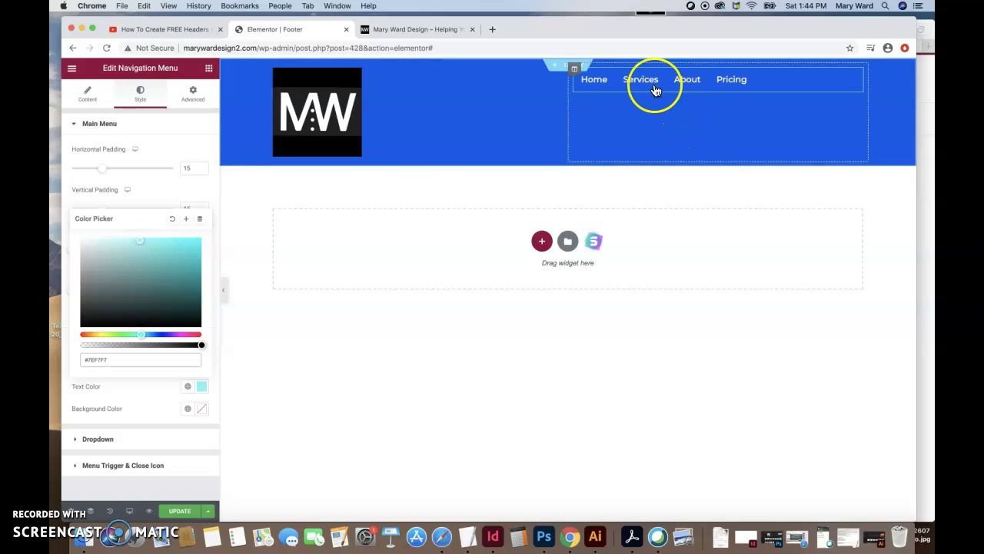
left_click(167, 192)
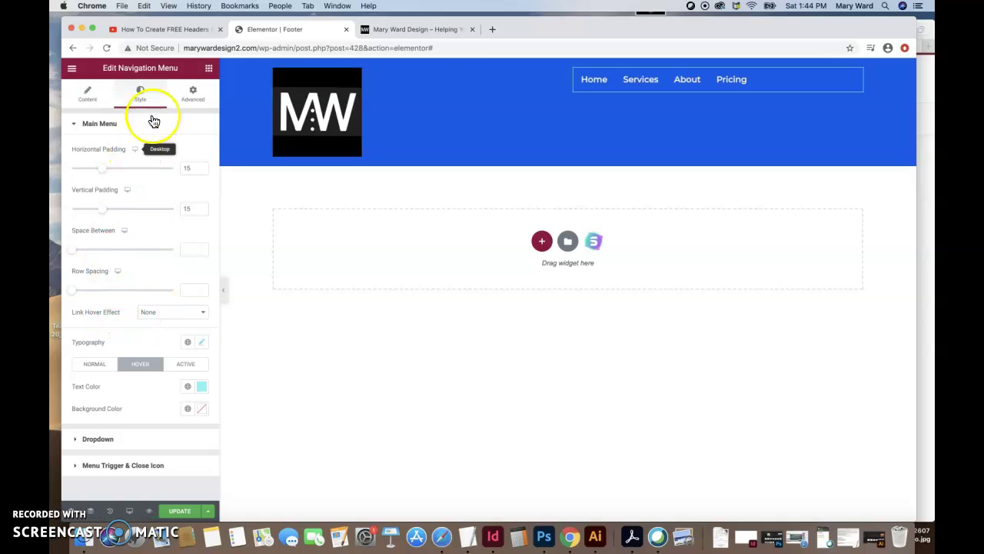
left_click(191, 96)
left_click(143, 102)
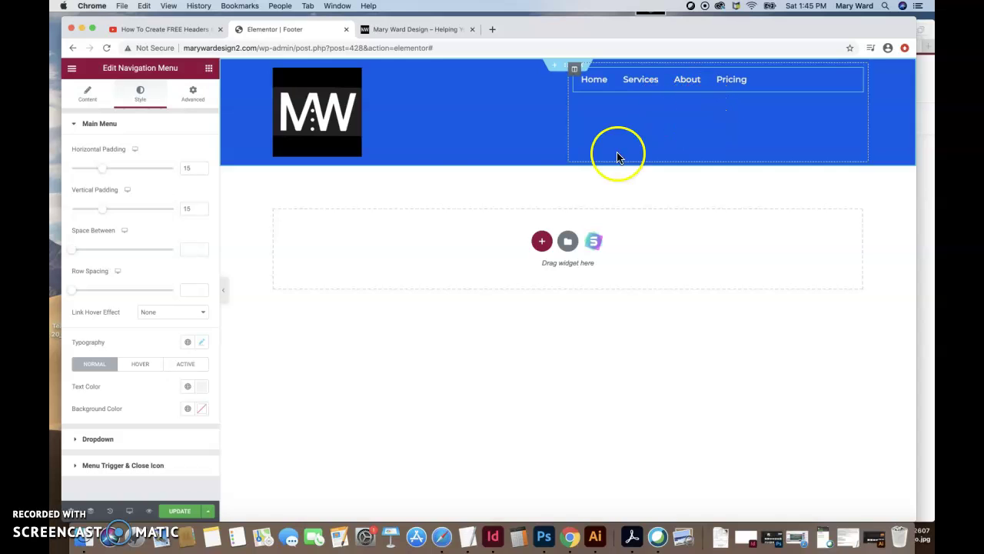
Step: Try to add a Text Editor widget below the navigation menu in the second column
left_click(209, 70)
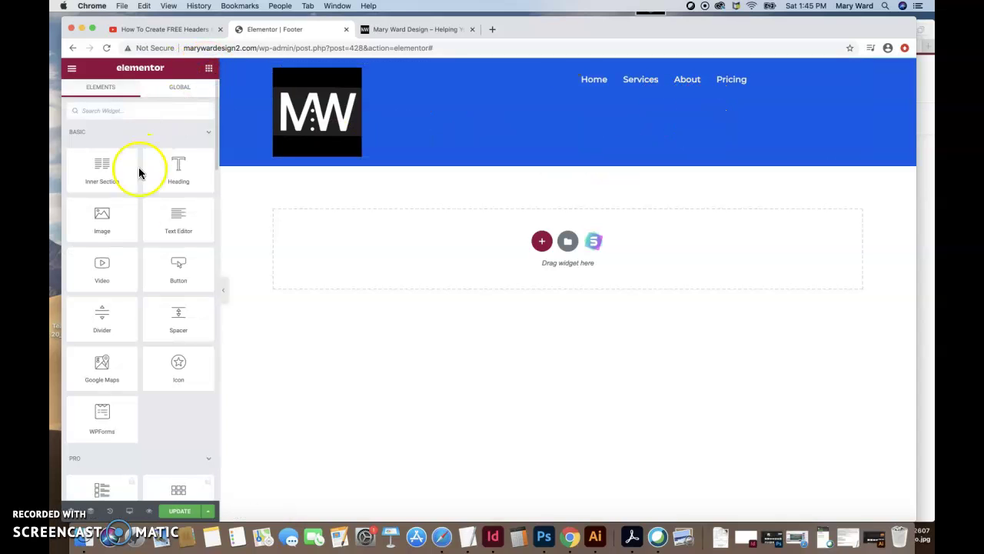
left_click_drag(187, 215, 635, 123)
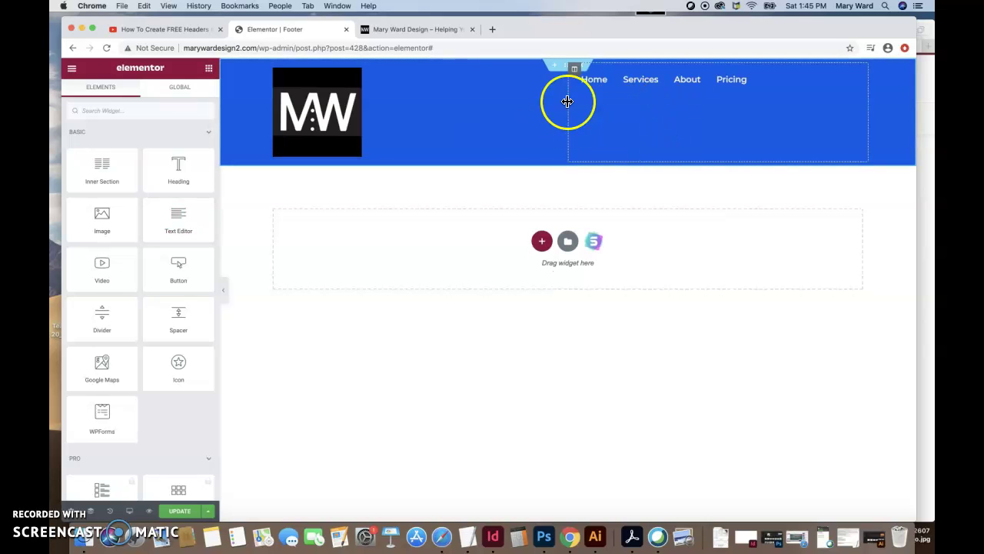
left_click_drag(174, 216, 613, 116)
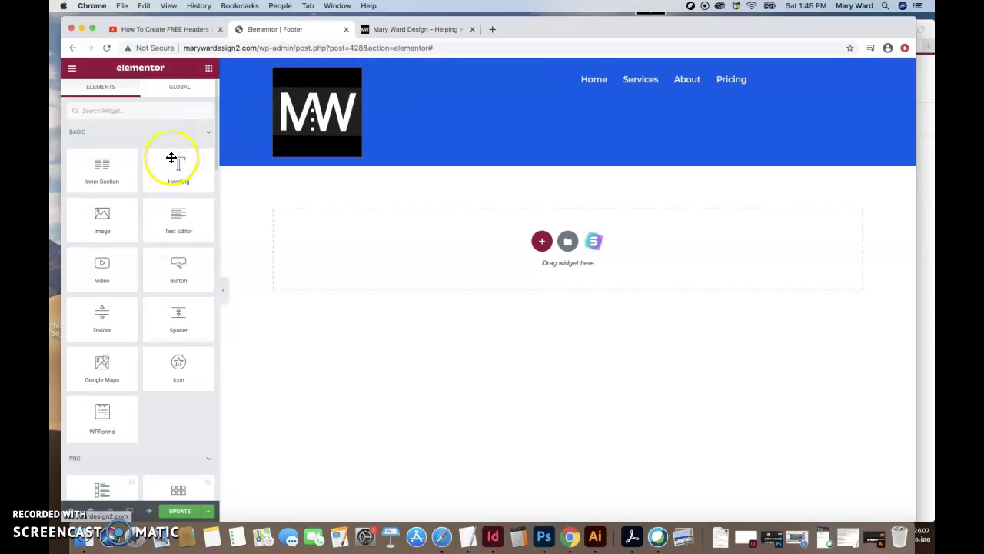
left_click(66, 498)
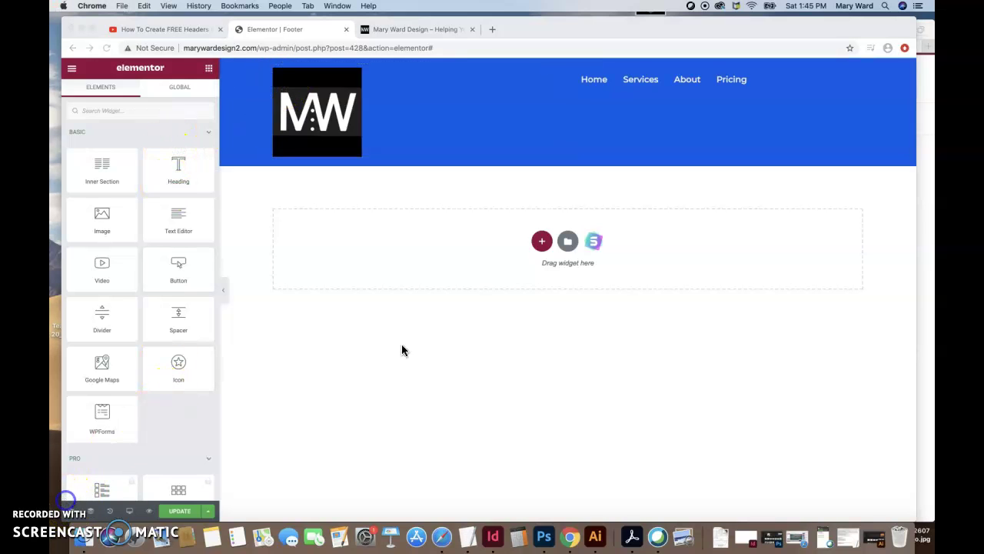
Step: Open the structure choices for a new section below the footer row, and check the YouTube tutorial and the live site
left_click(543, 243)
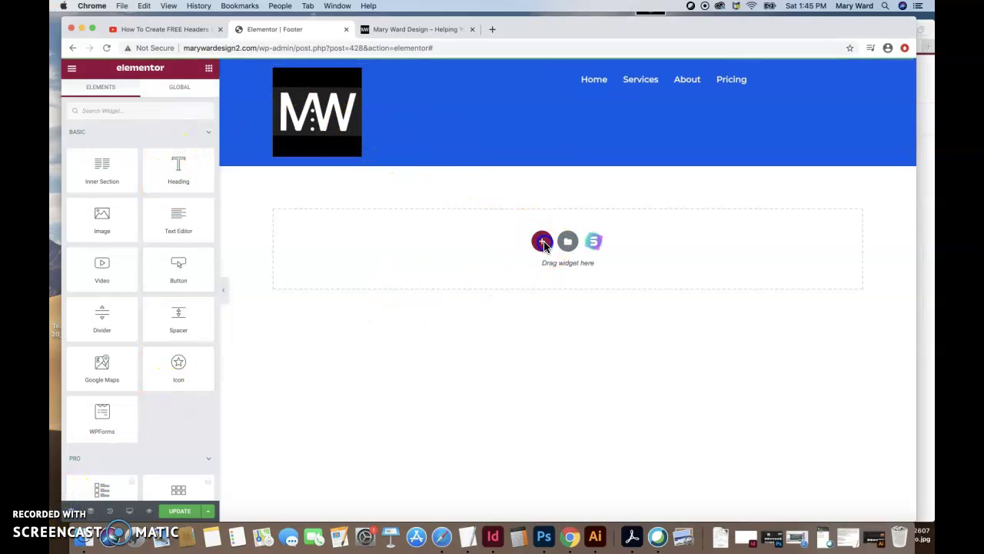
left_click(543, 243)
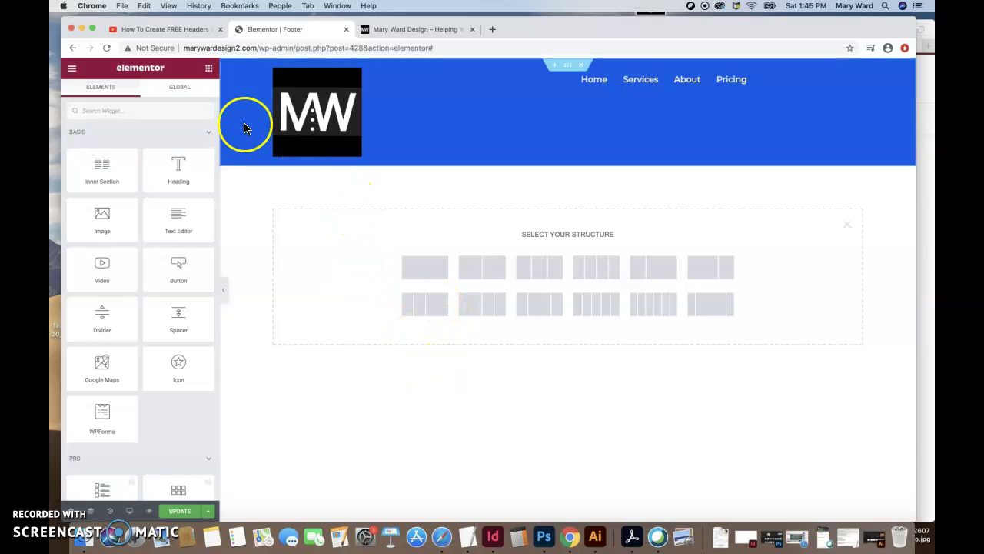
left_click(179, 31)
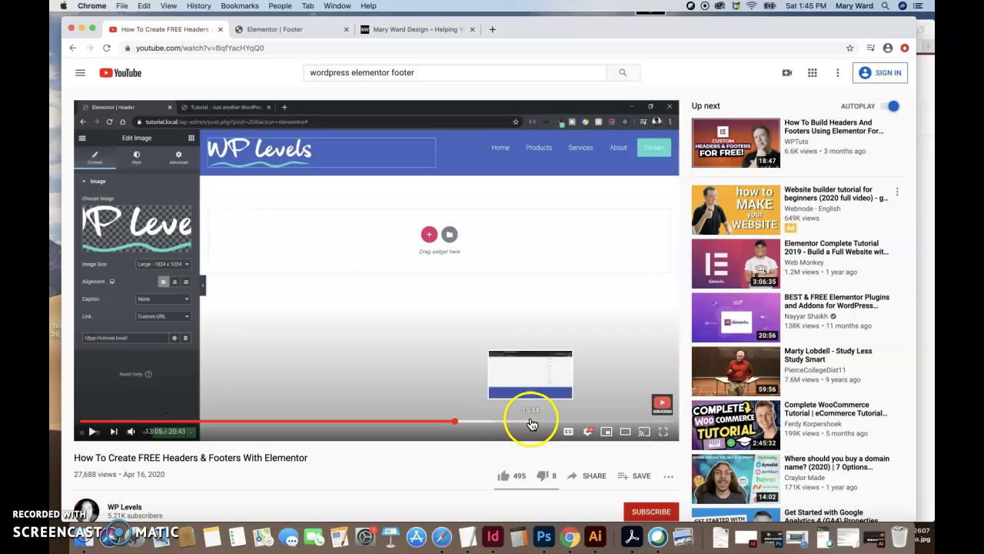
left_click(428, 29)
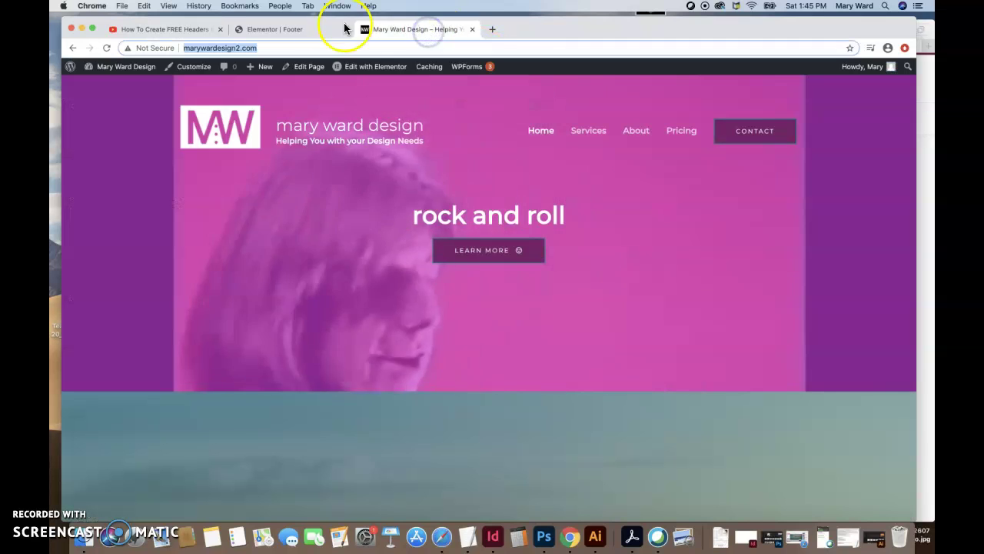
Step: Update the footer in Elementor, and reload the live homepage to check the footer at the end of the page
left_click(308, 29)
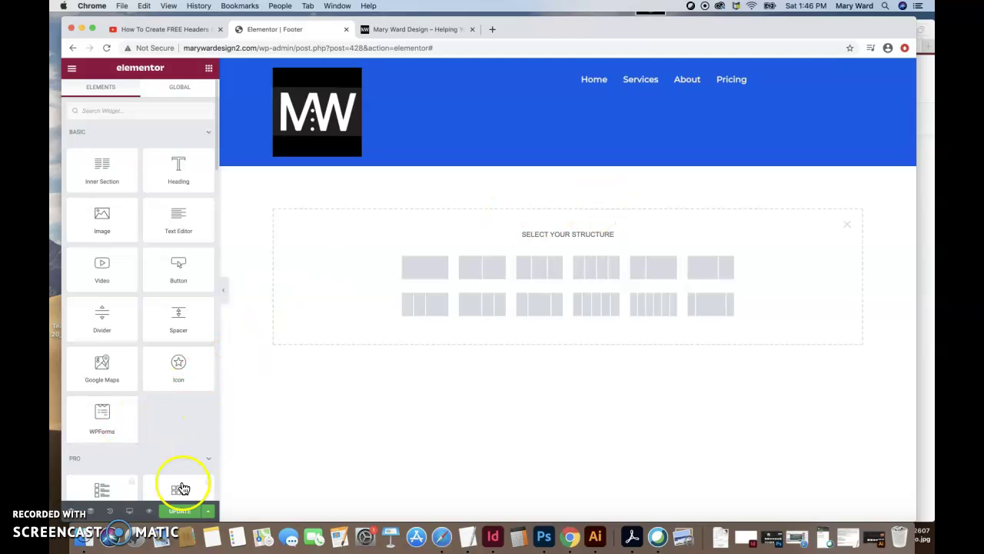
left_click(273, 486)
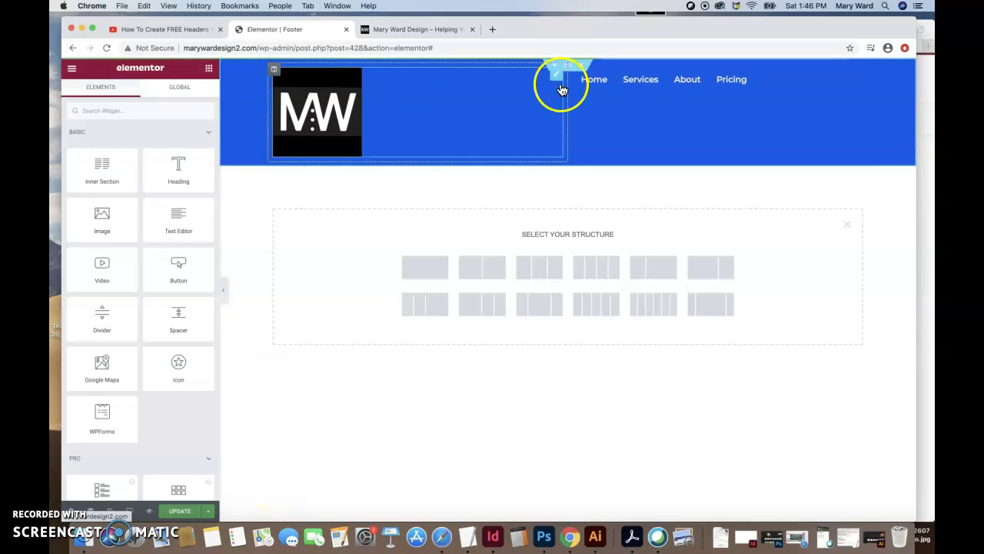
left_click(430, 29)
key("Return")
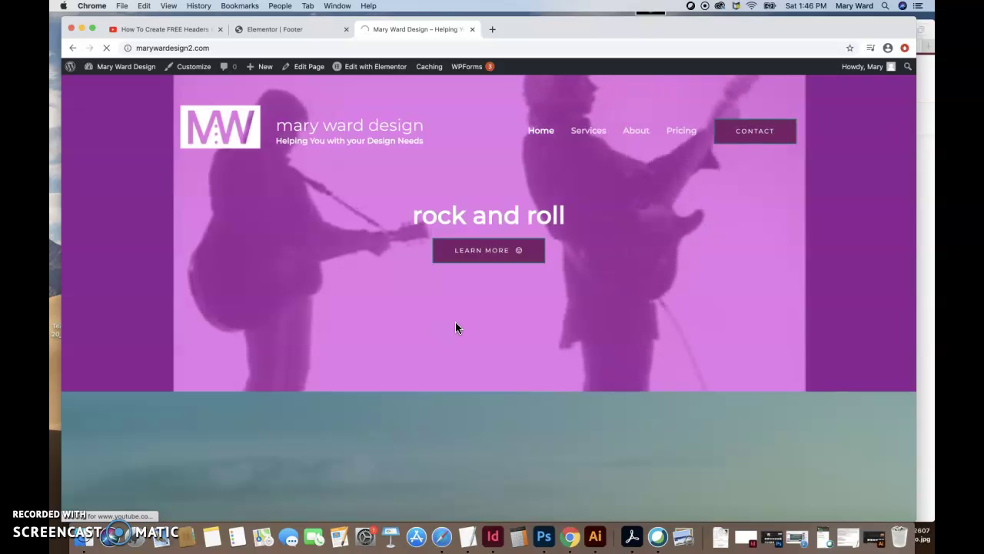
left_click(440, 48)
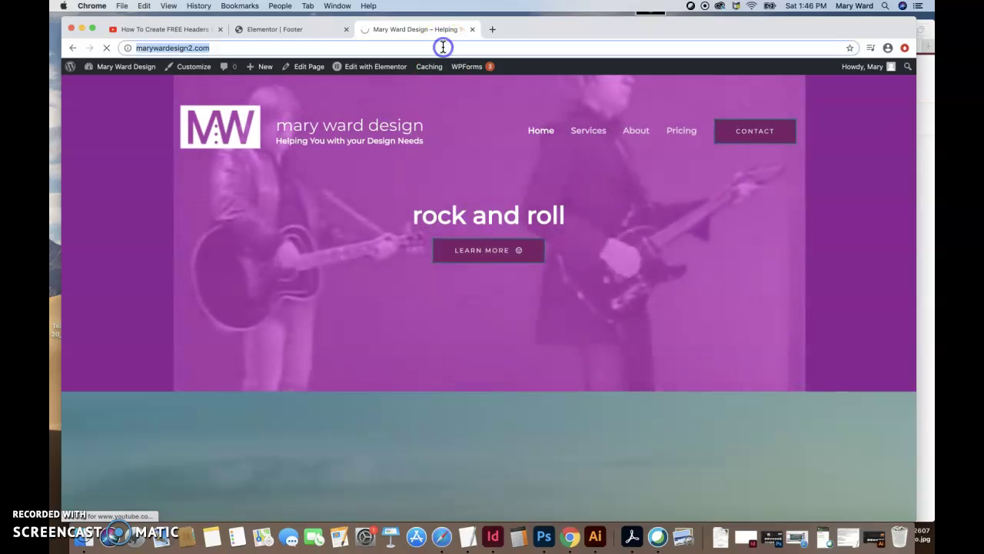
left_click(442, 48)
scroll(462, 259, "down", 15)
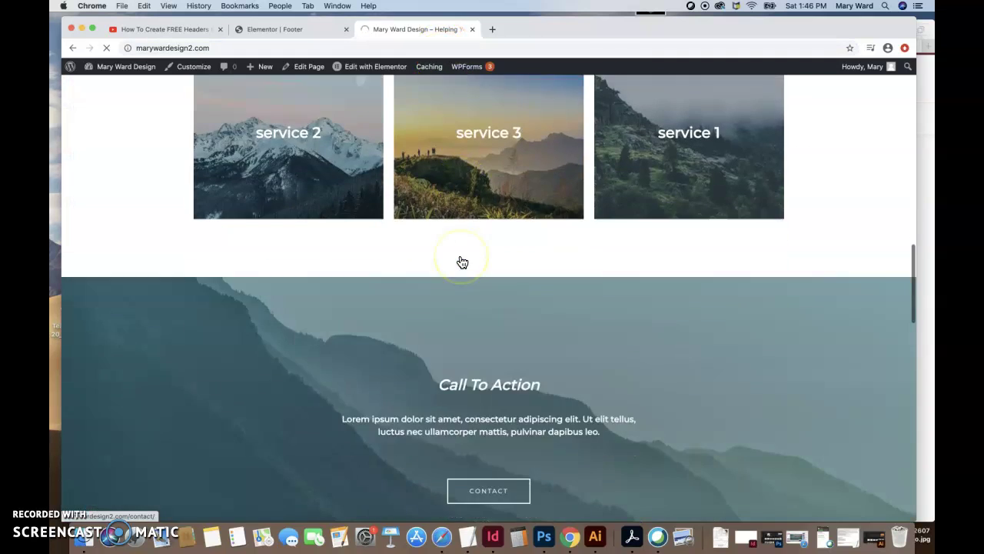
scroll(461, 262, "up", 15)
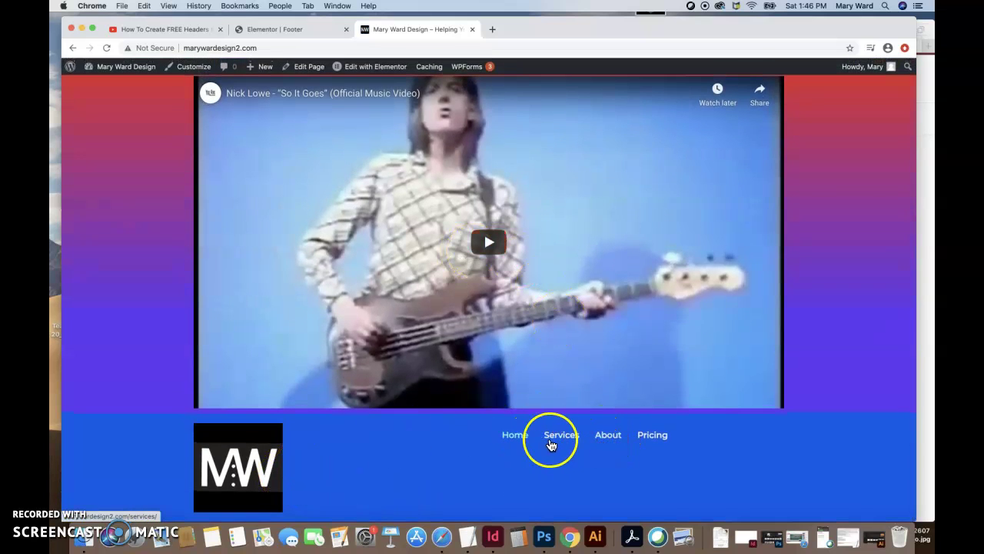
Step: Test the footer logo's link to the homepage, and return to the footer at the end of the page
left_click(254, 458)
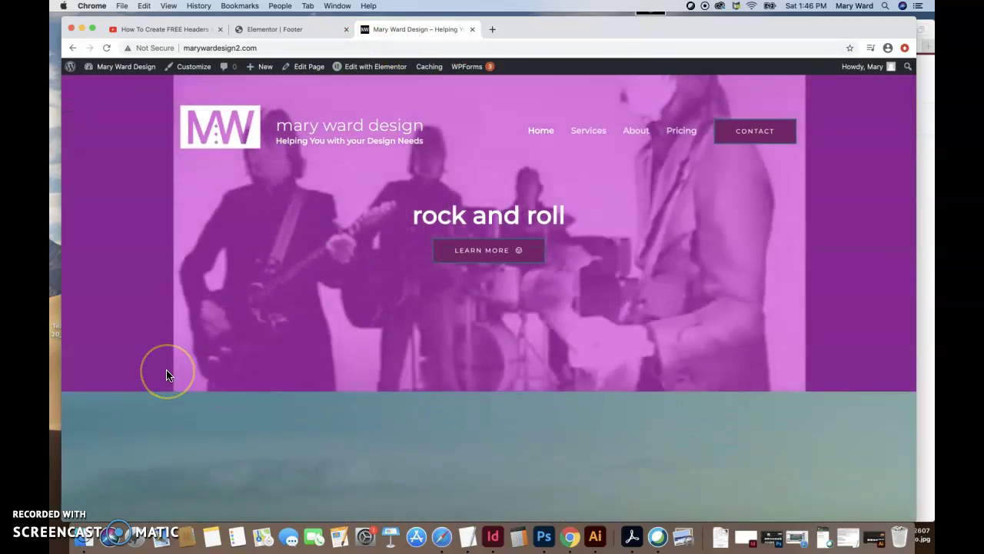
scroll(167, 375, "down", 3)
scroll(167, 372, "down", 10)
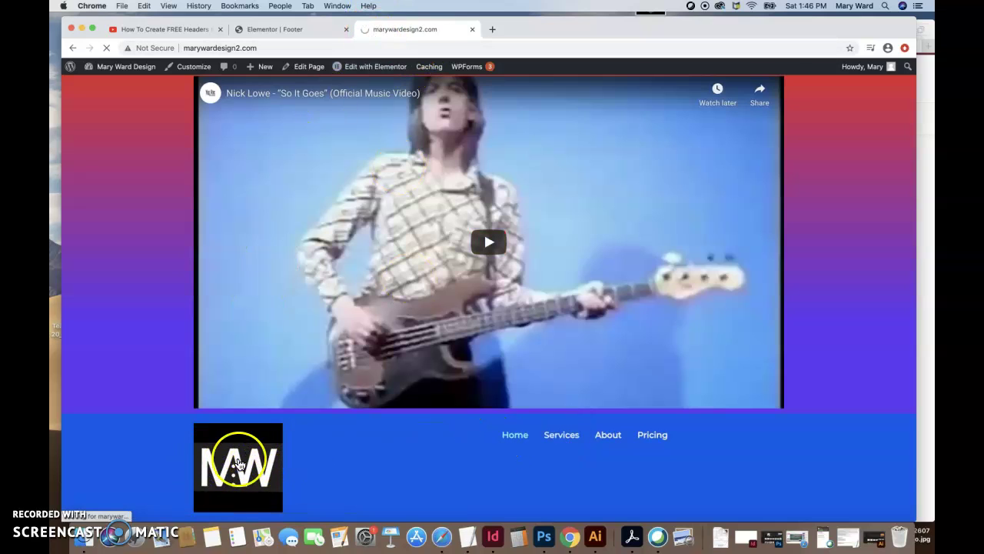
scroll(348, 327, "down", 20)
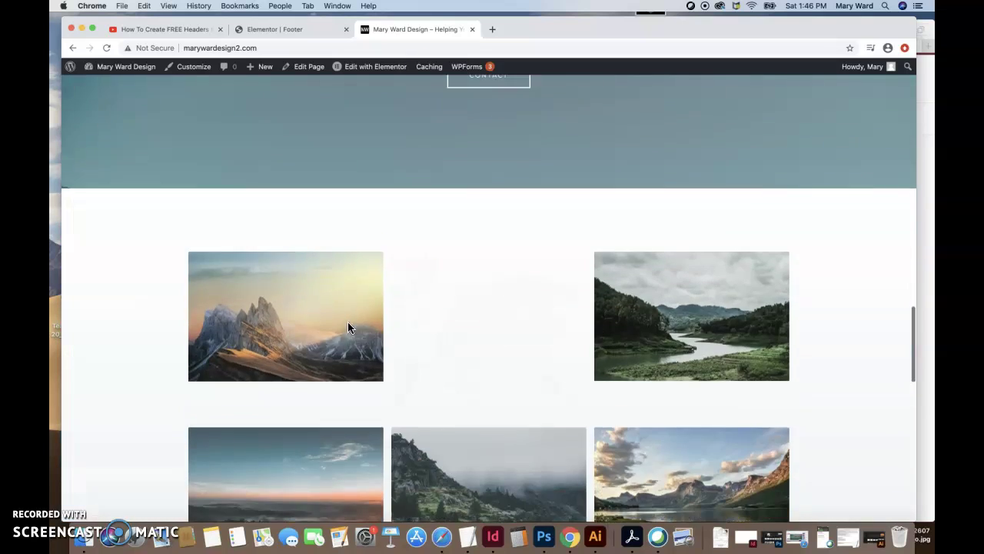
Step: Follow the footer menu's Services link, and check the footer at the end of the Services page
left_click(574, 444)
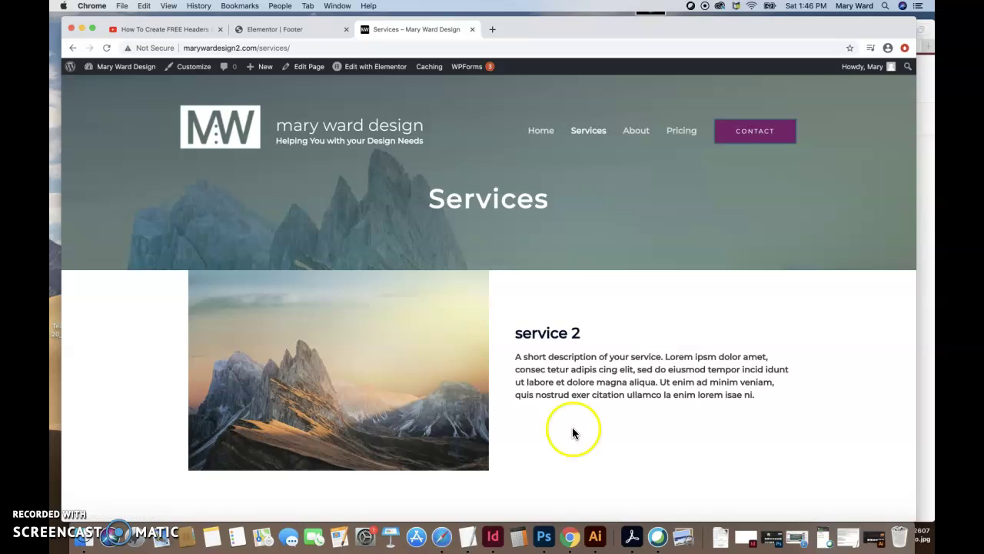
scroll(572, 432, "down", 20)
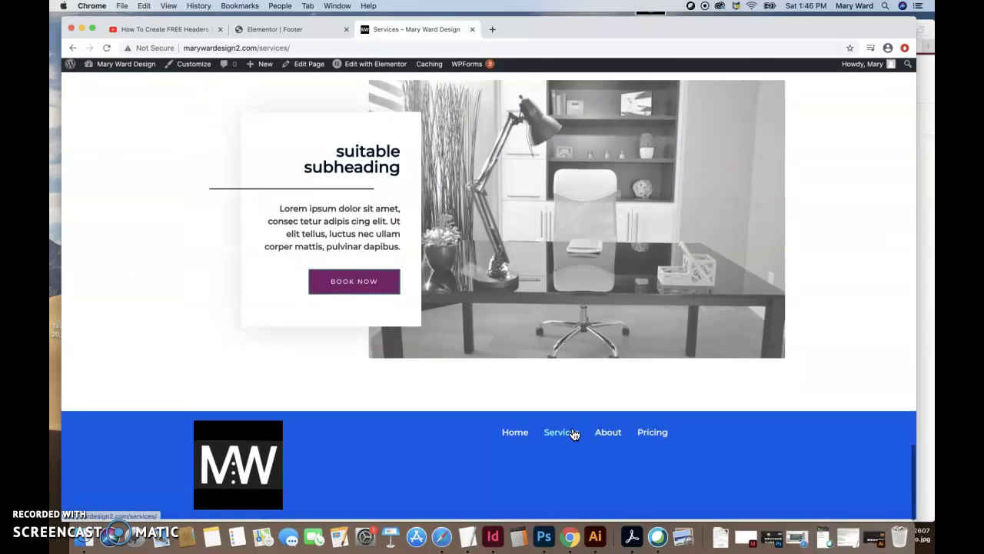
scroll(573, 435, "up", 20)
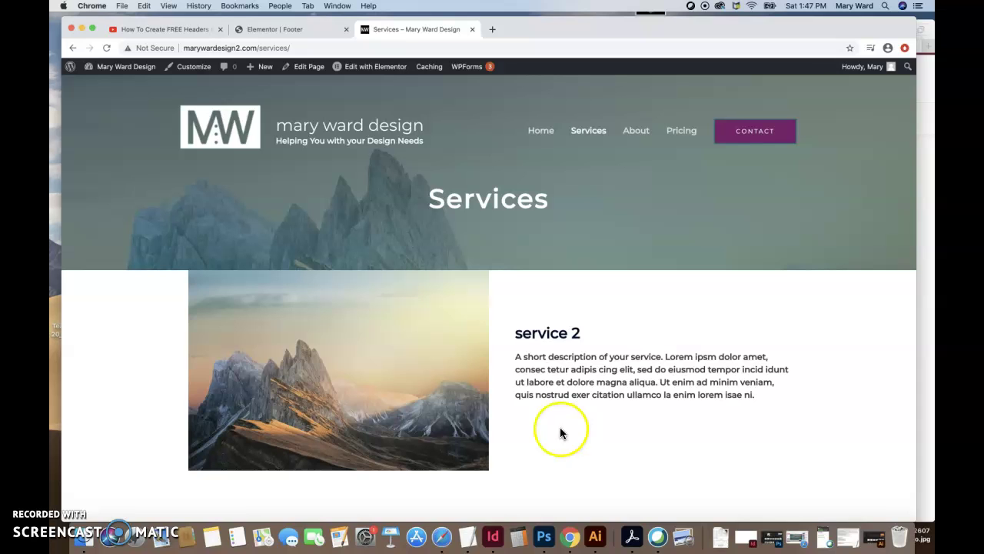
Step: Compare the YouTube tutorial and the footer in the Elementor editor with the footer on the live Services page
left_click(165, 29)
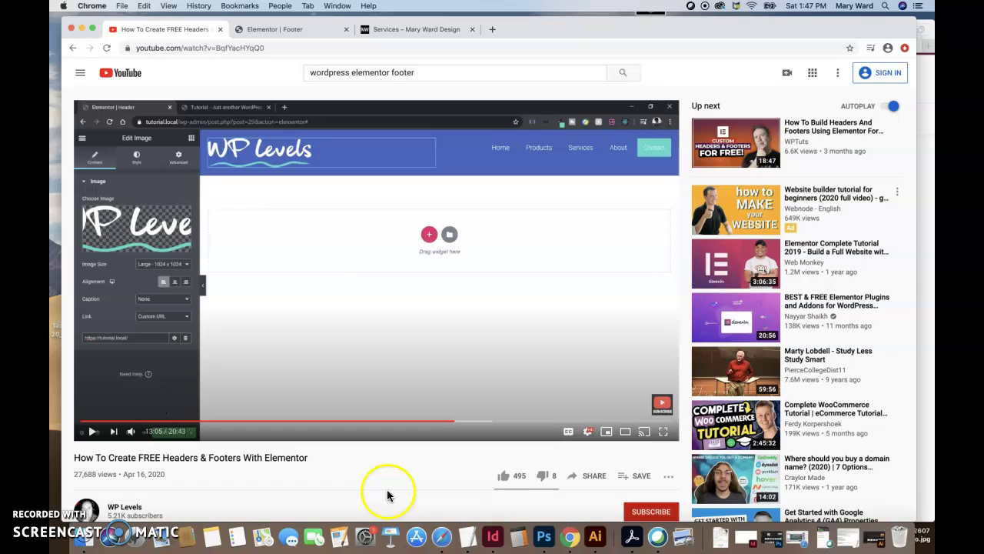
left_click(310, 29)
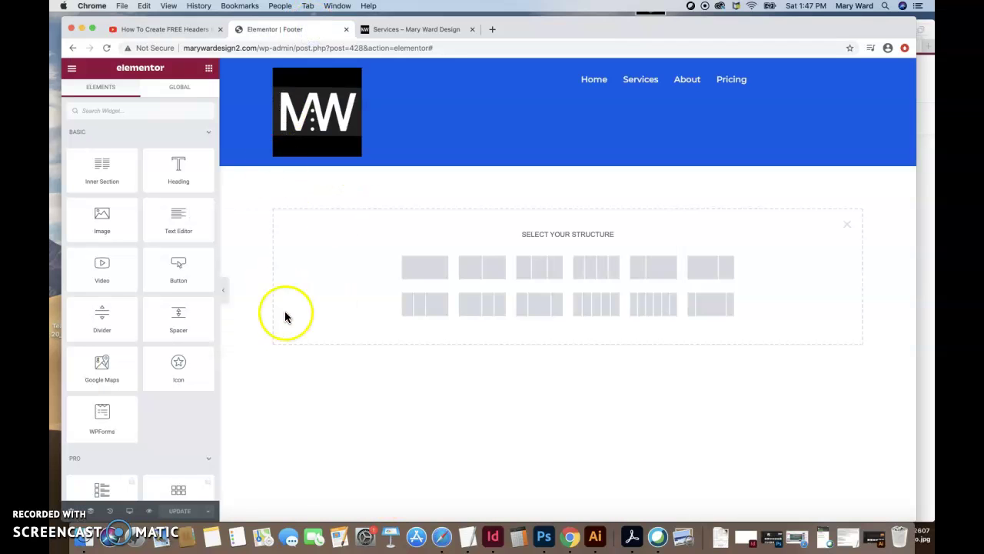
left_click(393, 32)
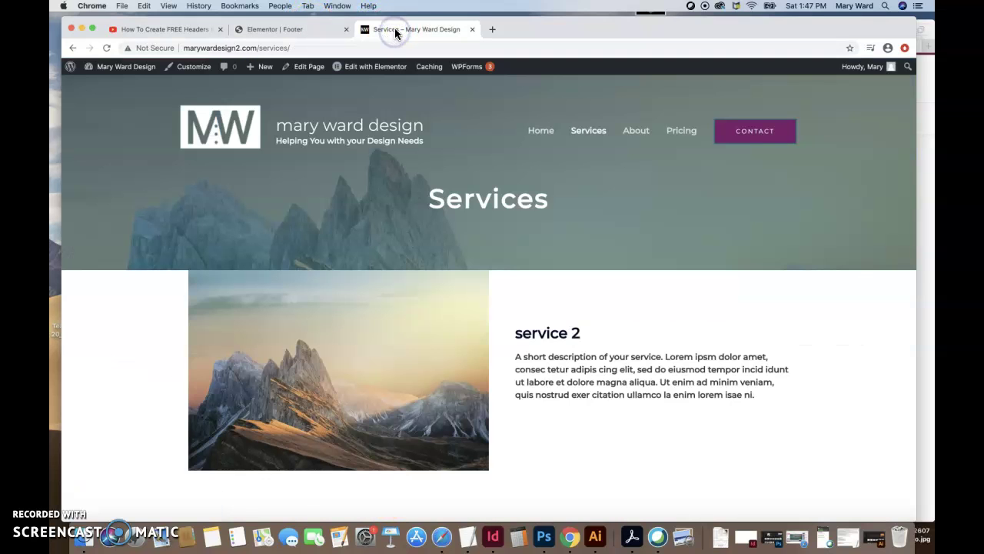
left_click(312, 30)
left_click(392, 32)
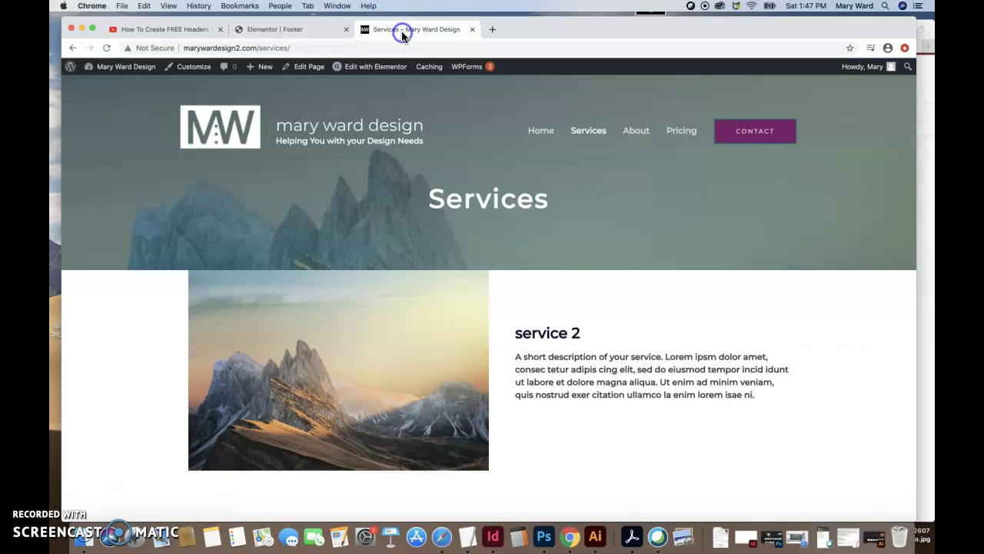
scroll(503, 377, "down", 20)
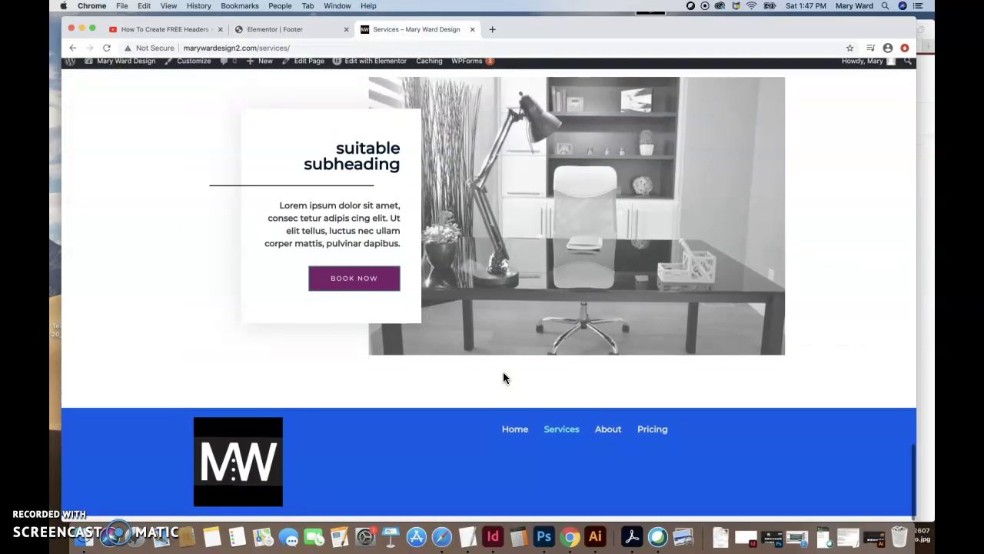
scroll(503, 376, "up", 10)
Step: Open the site's WordPress dashboard and go to the Elementor - Header, Footer & Blocks entry among the installed plugins
left_click(296, 29)
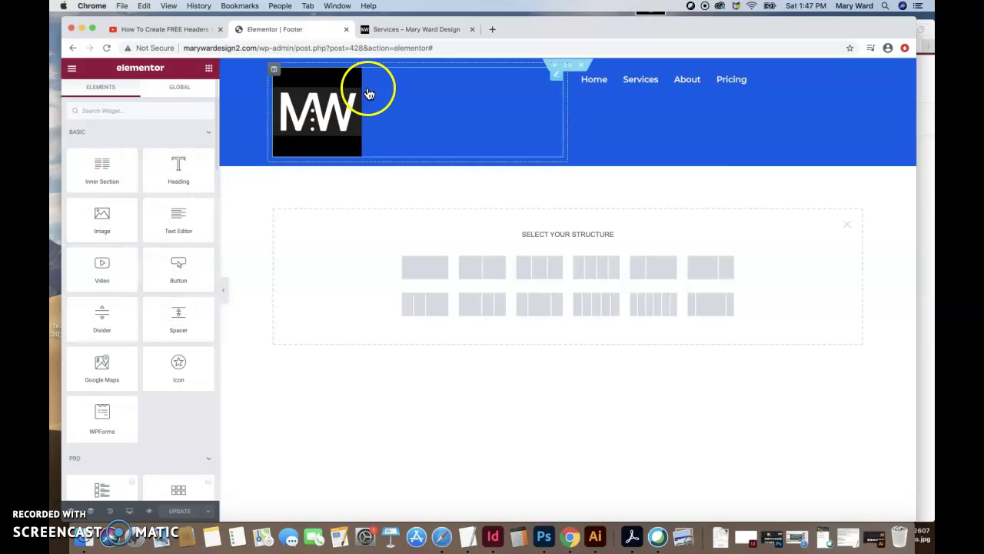
left_click(415, 29)
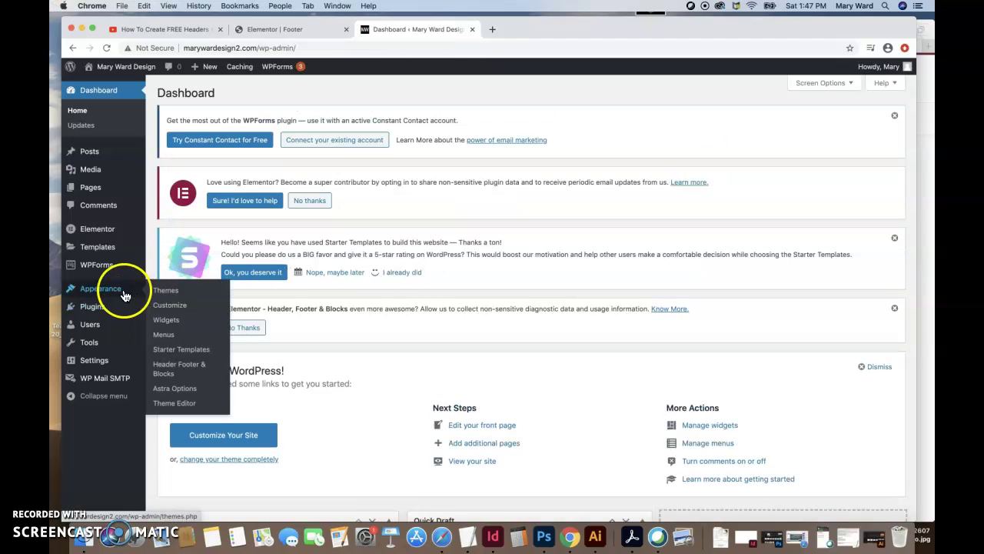
left_click(112, 307)
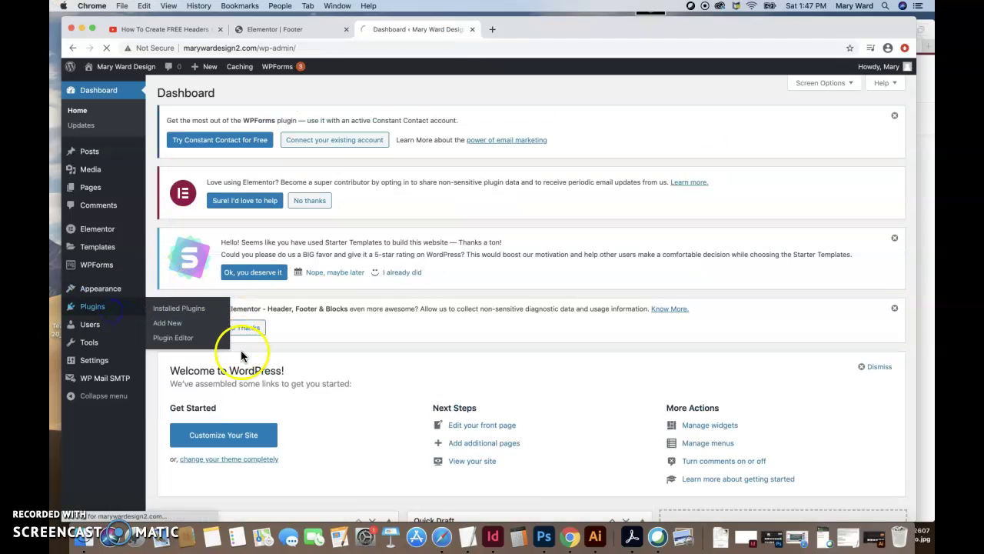
scroll(259, 377, "down", 4)
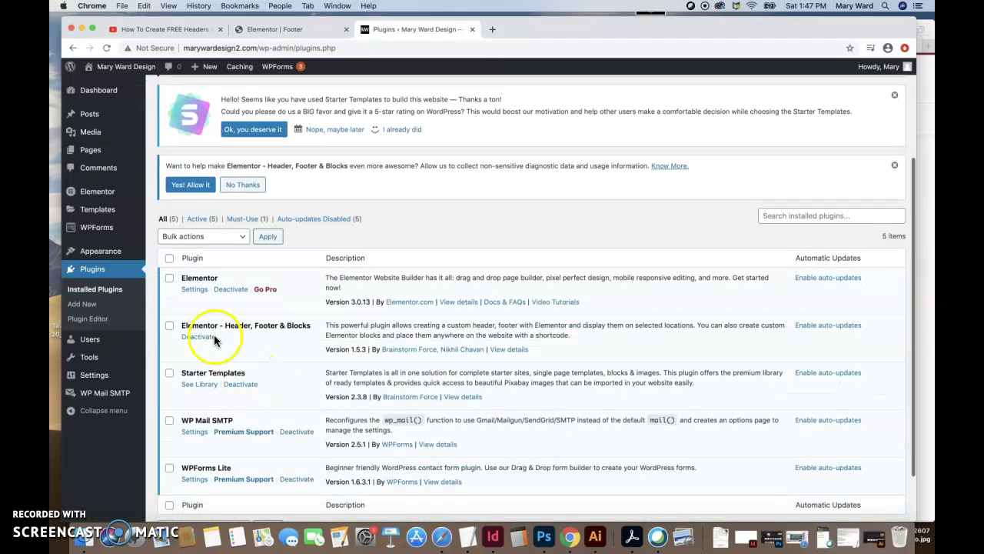